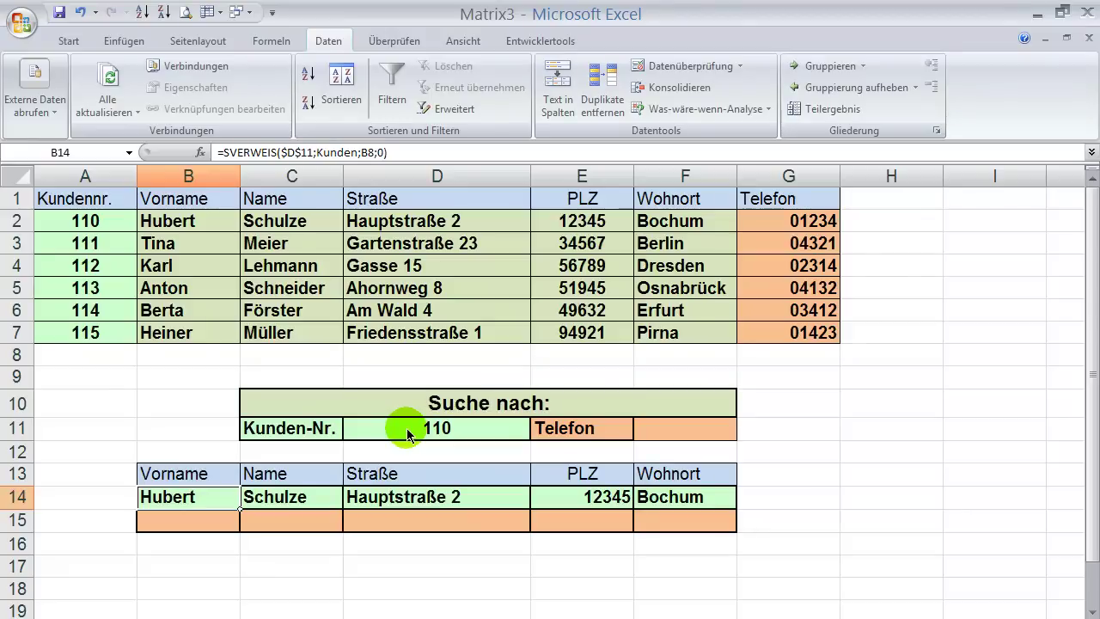
Enter a customer number that is not in the customer list in the Kunden-Nr. search cell D11
click(404, 432)
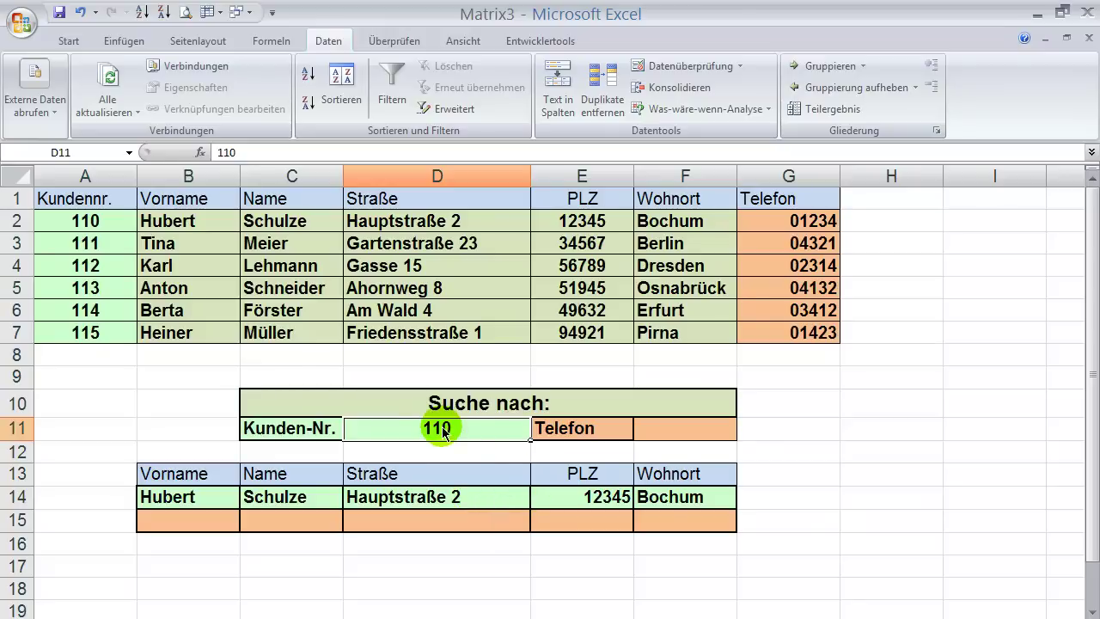
text(789)
key(Return)
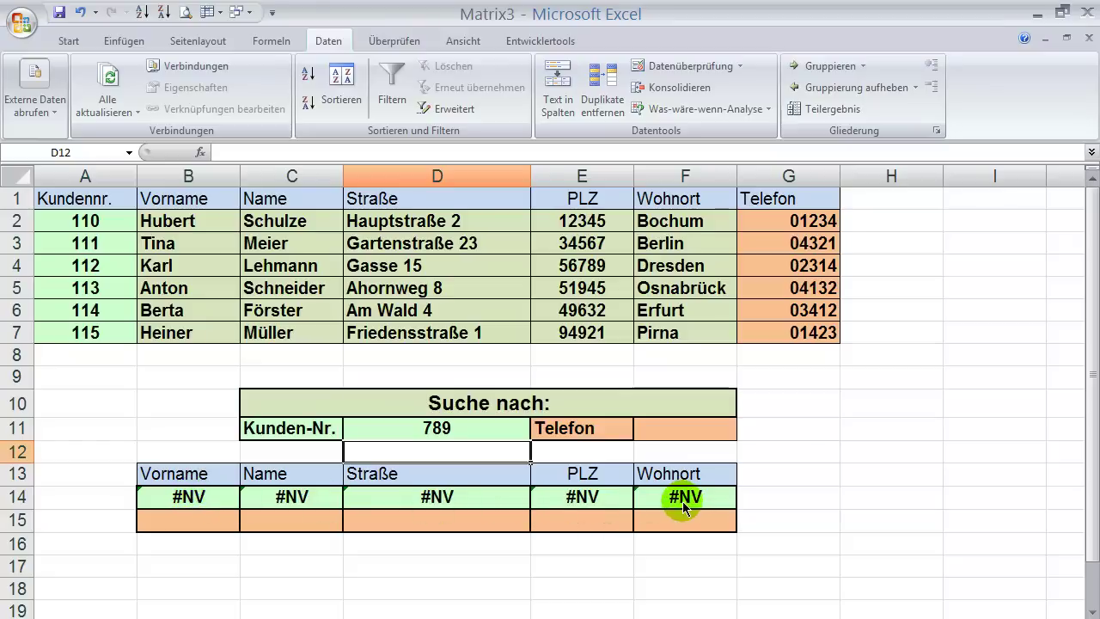
Wrap the SVERWEIS formula in B14 in WENN(ISTFEHLER(...)) and give empty text "" as the value for an error
click(190, 499)
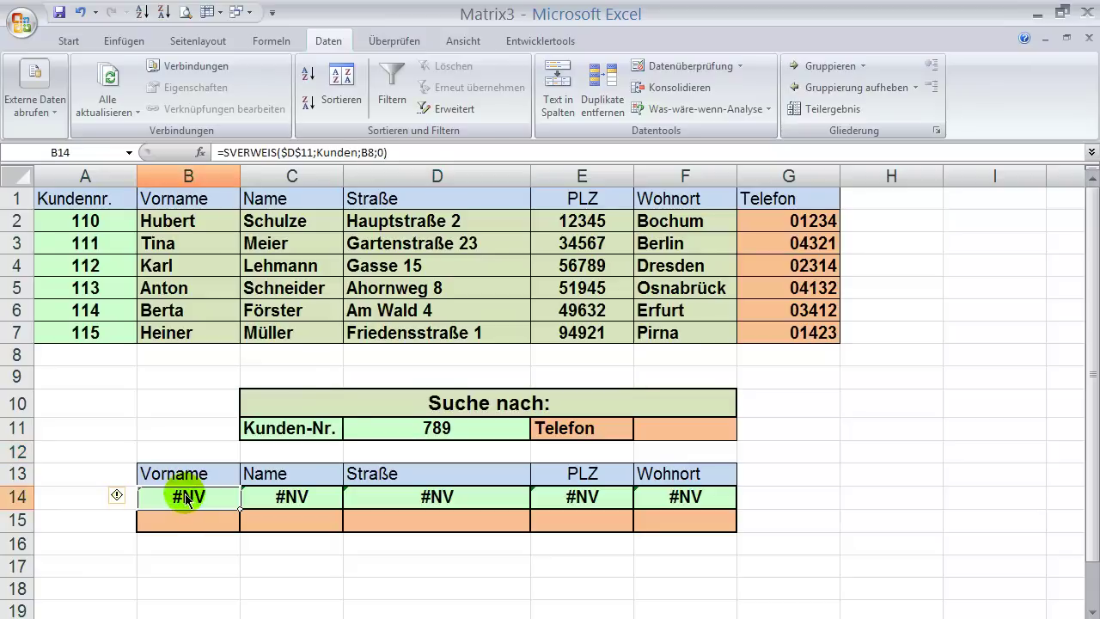
double_click(188, 498)
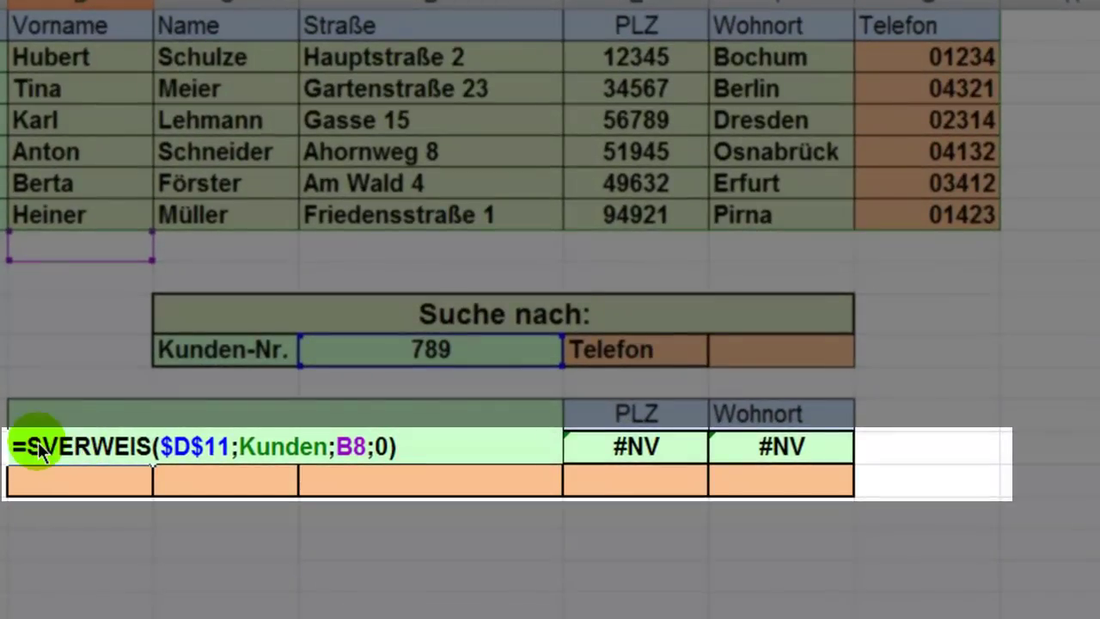
text(wenn)
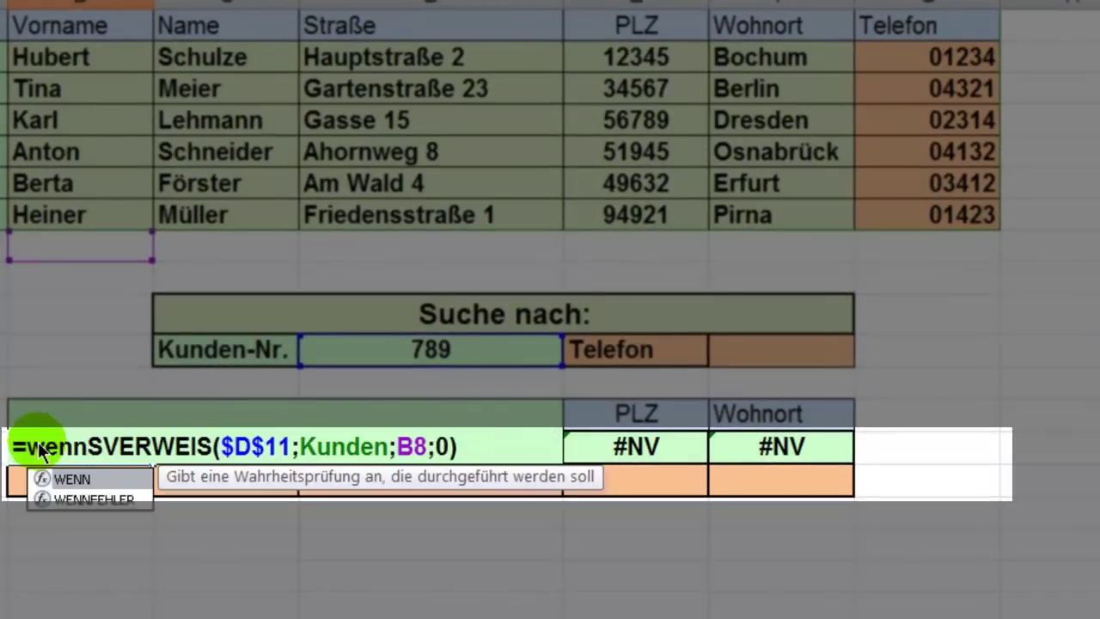
text(()
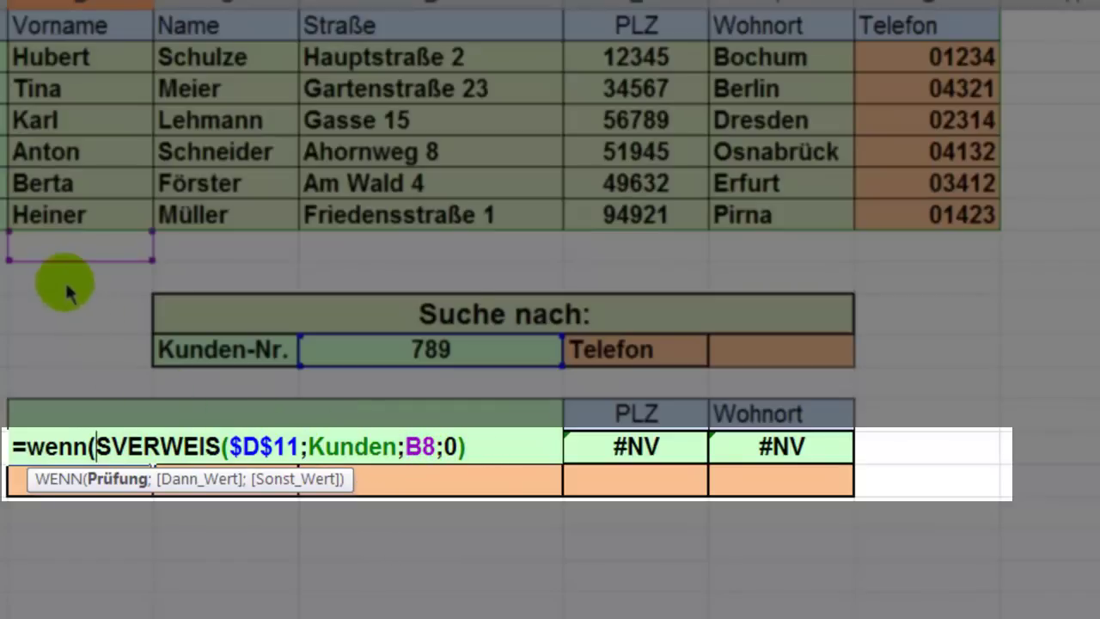
text(i)
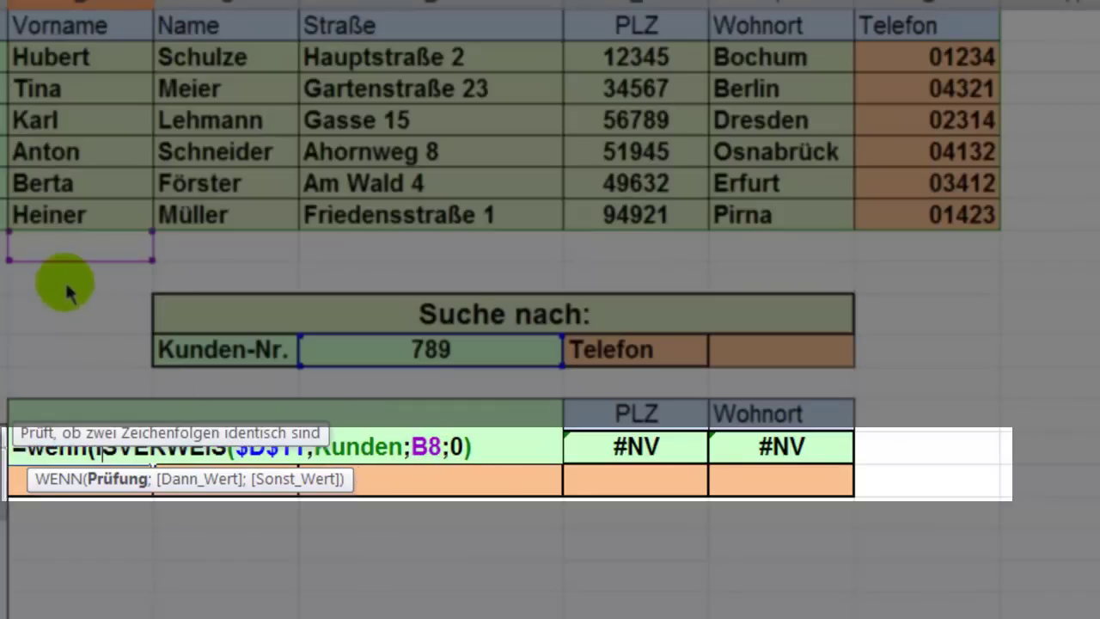
text(stfehler()
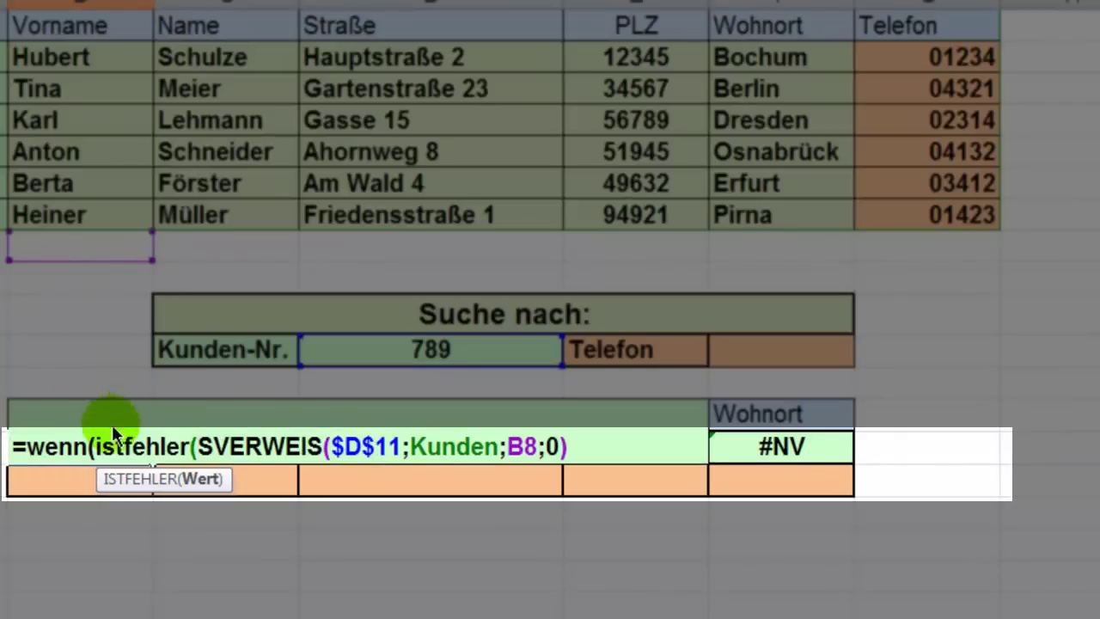
click(563, 447)
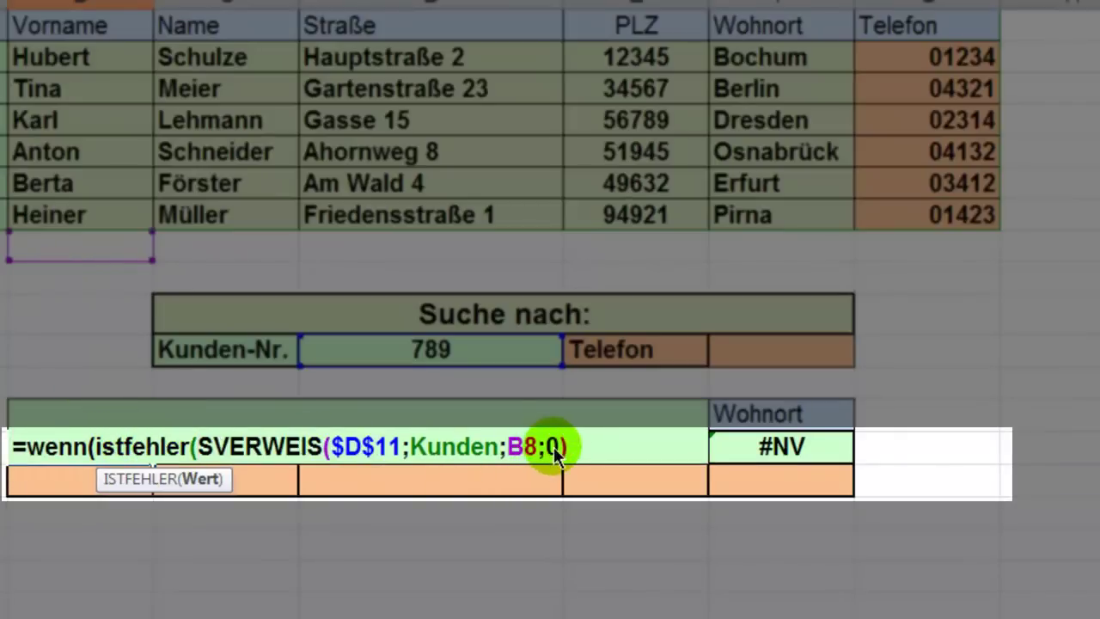
text();)
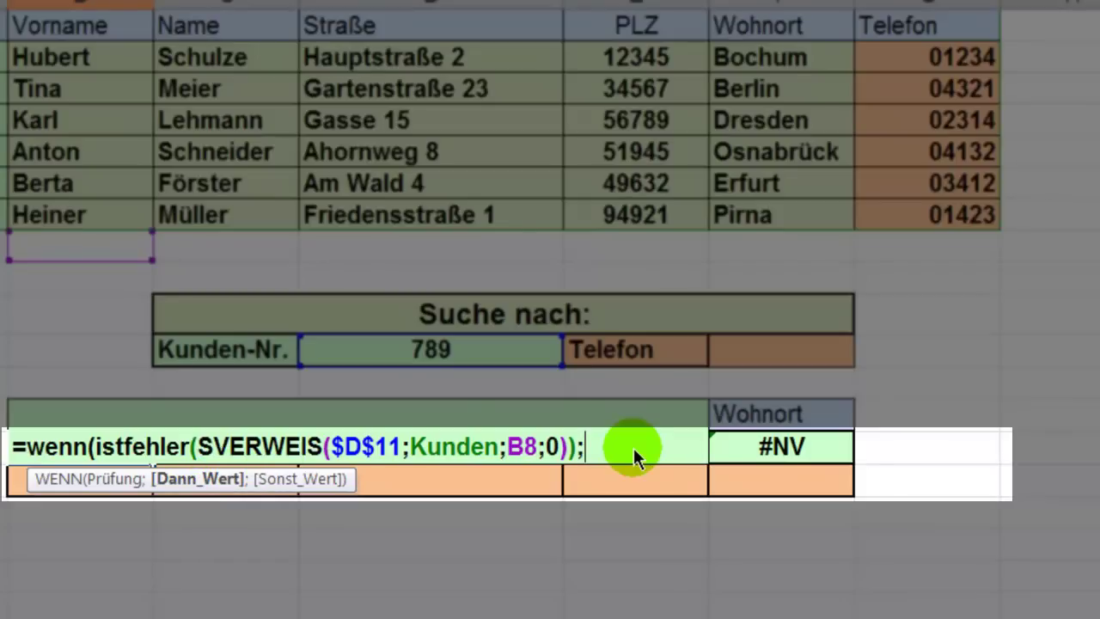
text("";)
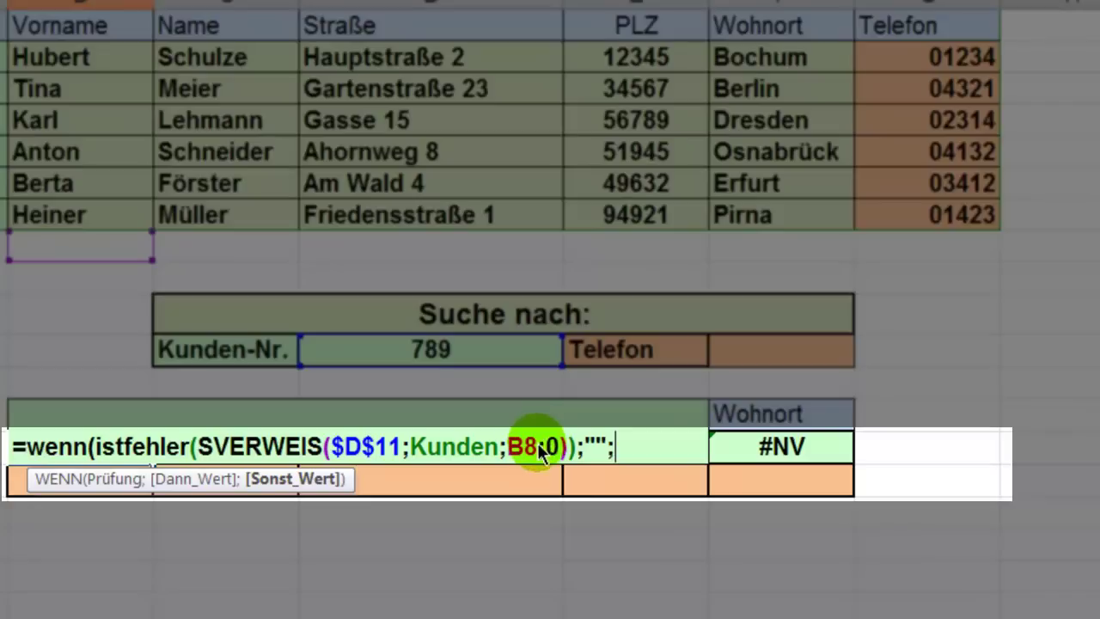
Copy SVERWEIS($D$11;Kunden;B8;0) within the B14 formula, insert it as the otherwise value, and complete the formula
drag(565, 448, 251, 447)
right_click(252, 445)
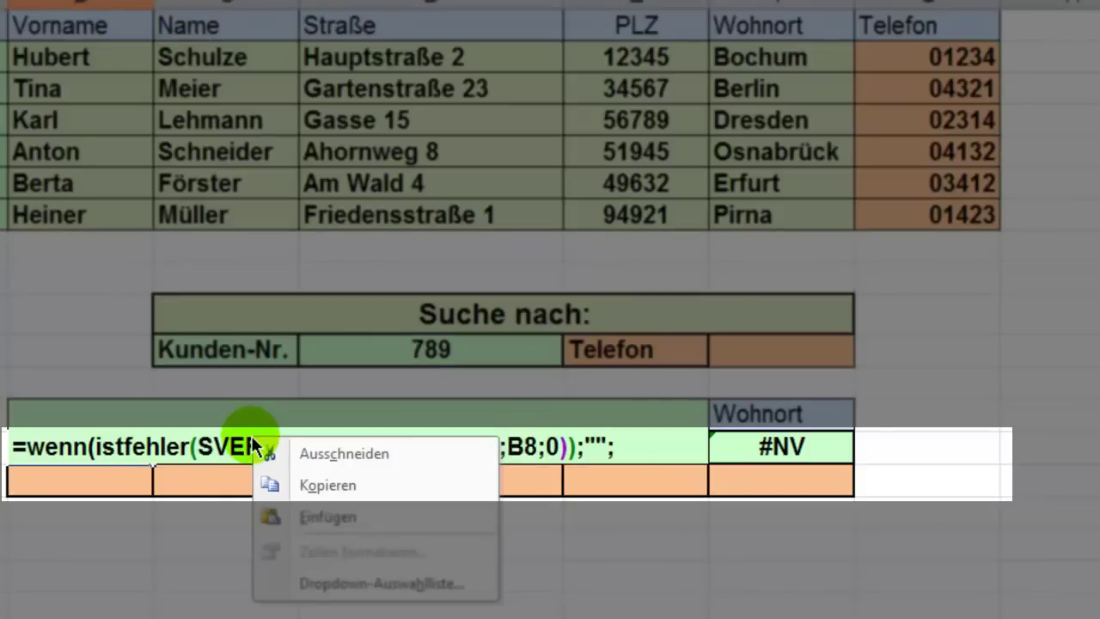
click(292, 485)
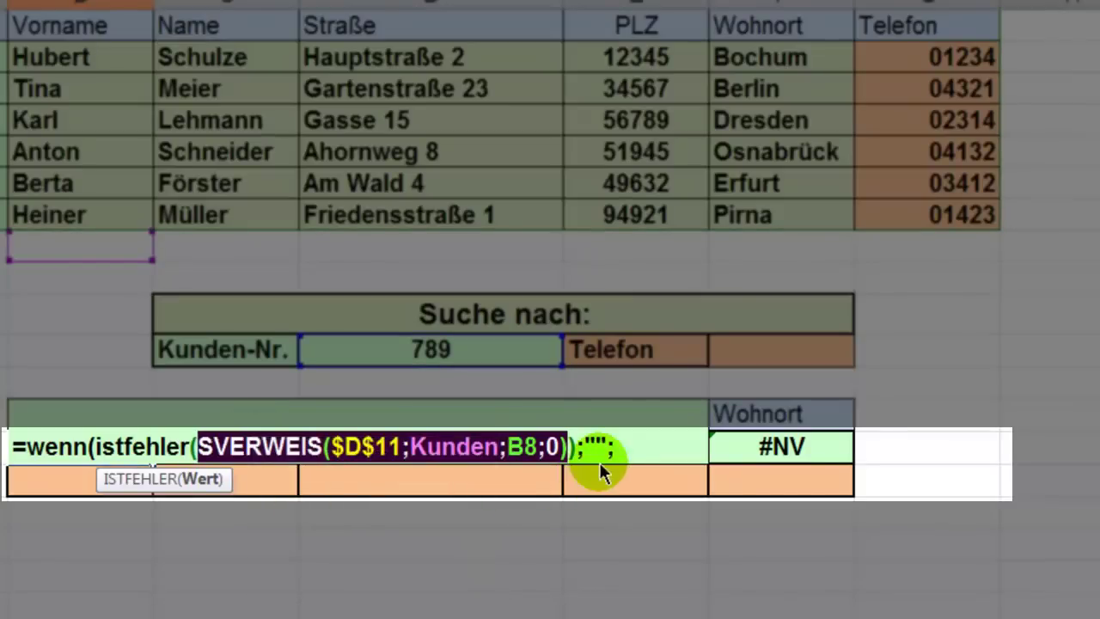
click(627, 444)
right_click(628, 440)
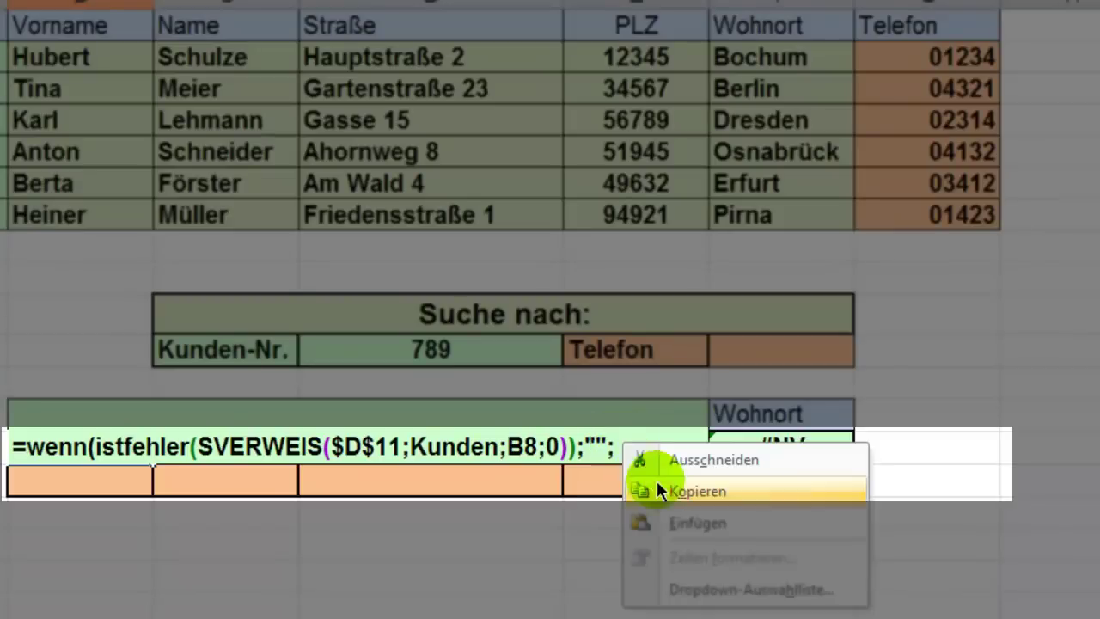
click(660, 522)
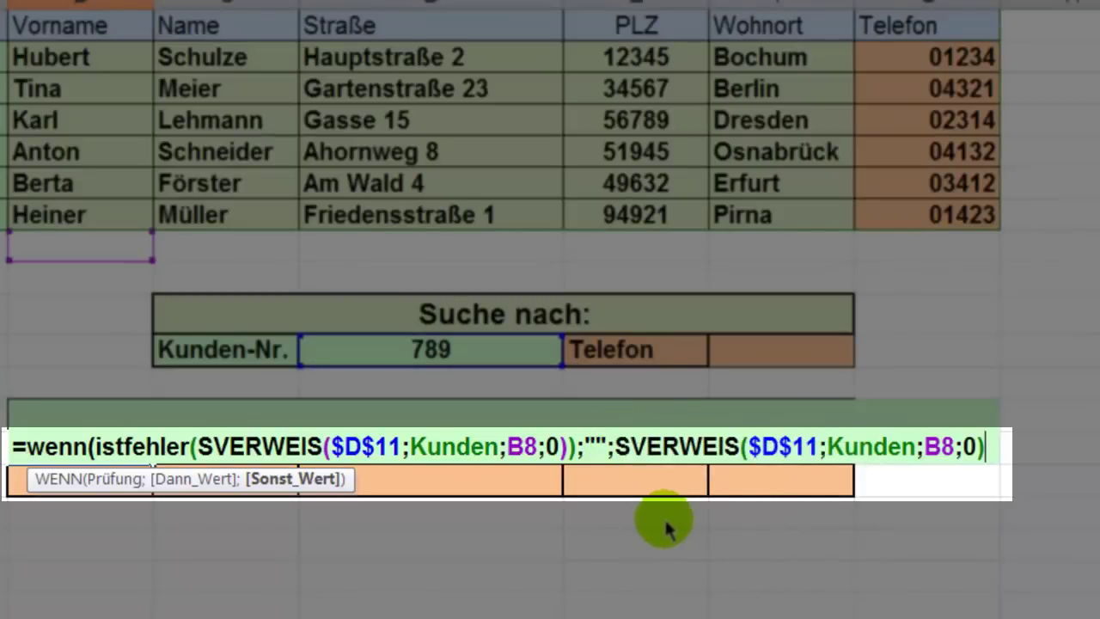
text();SPALTE(B2)
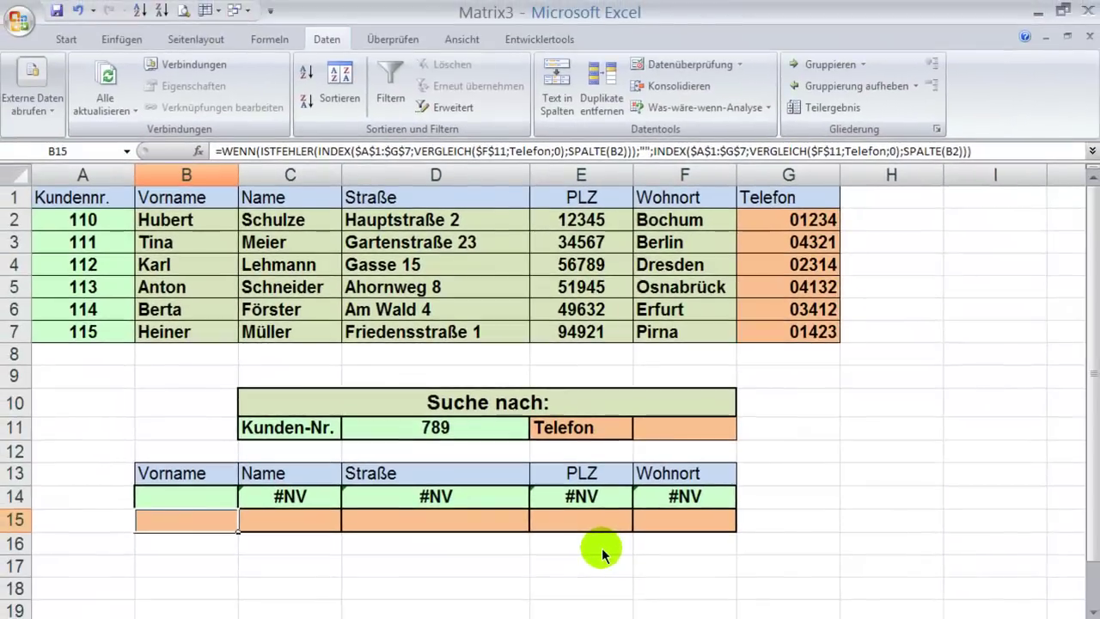
Fill the B14 formula across the result row through F14
click(213, 498)
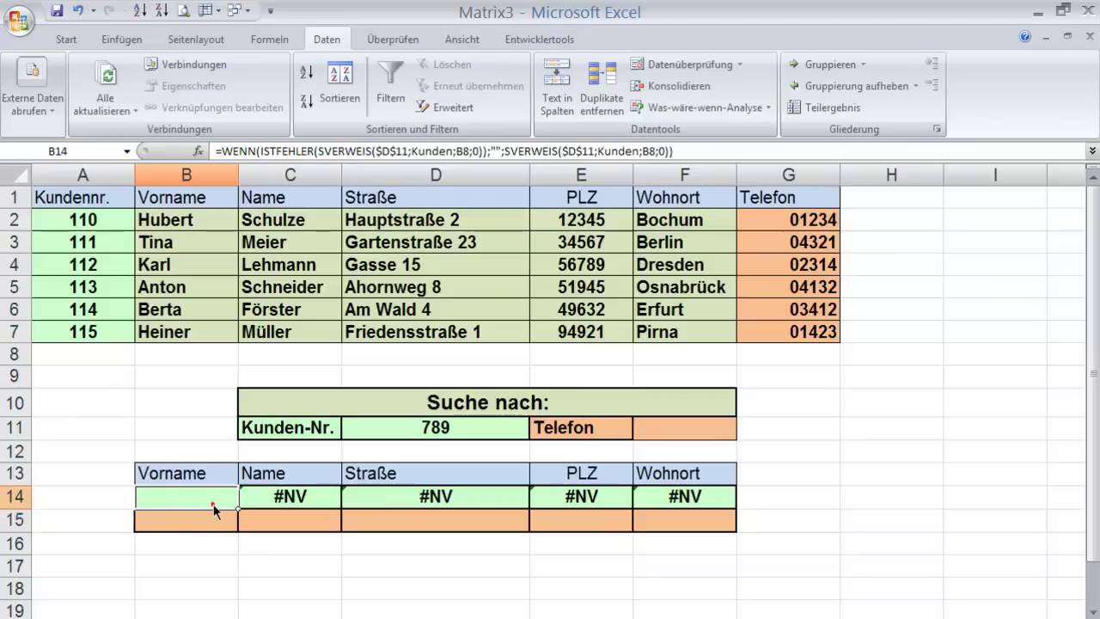
drag(238, 510, 700, 500)
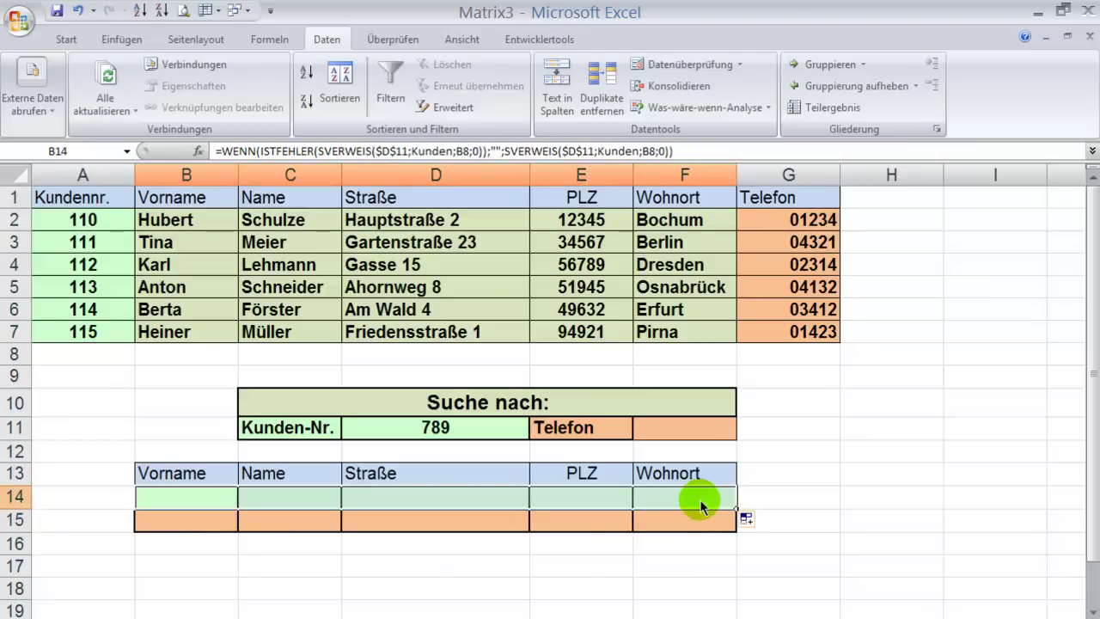
Replace the empty error text in the D14 formula with "Bitte korrekte Kd.-Nr.eingeben!"
click(446, 505)
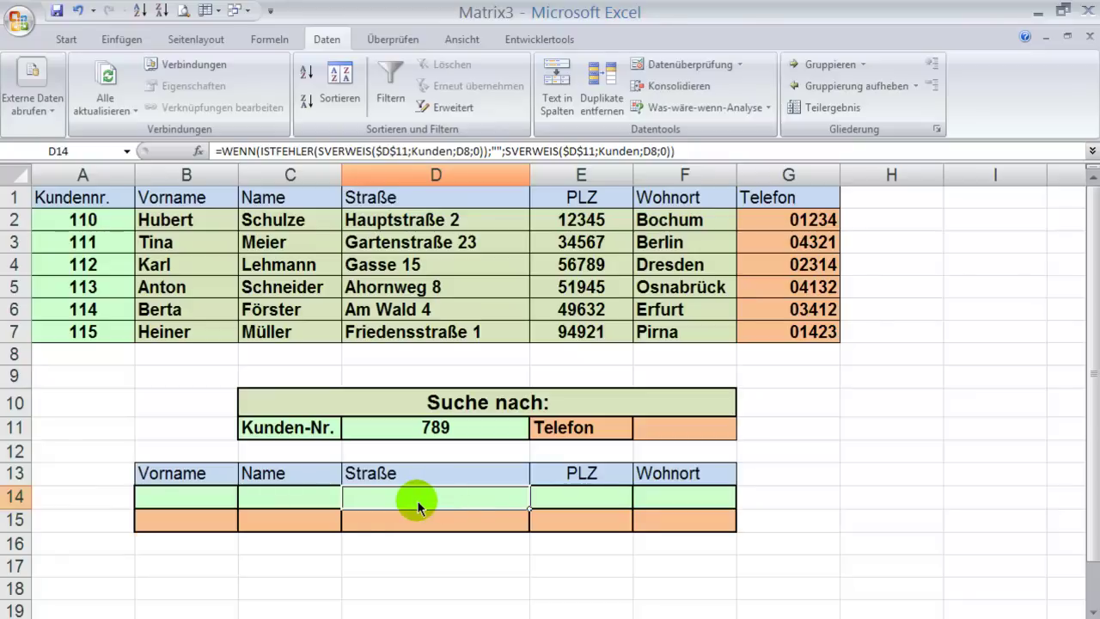
key(F2)
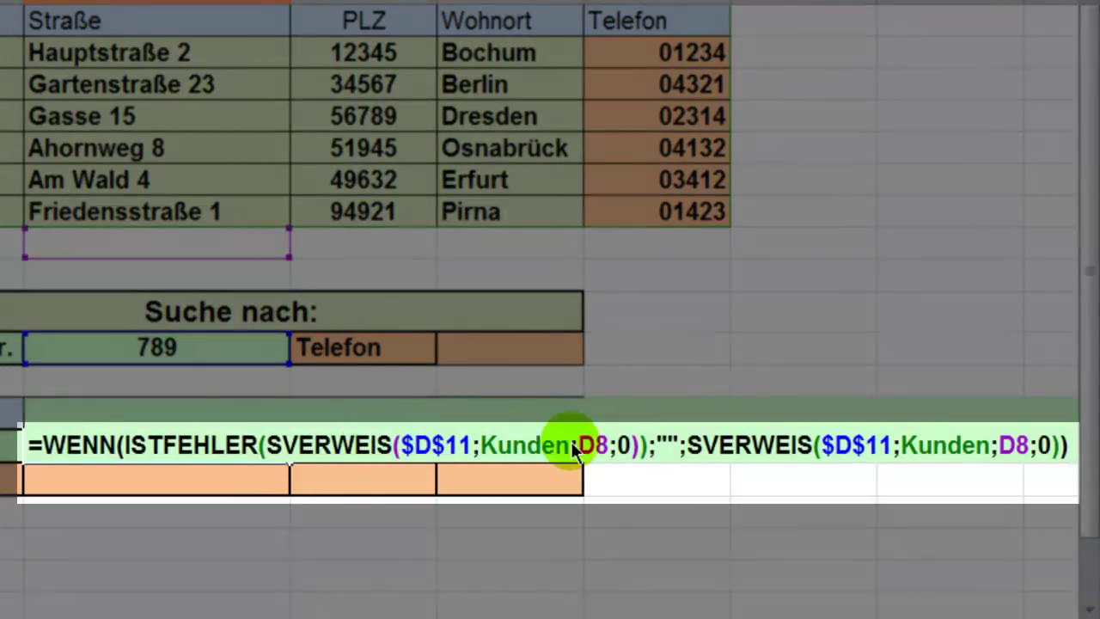
click(669, 447)
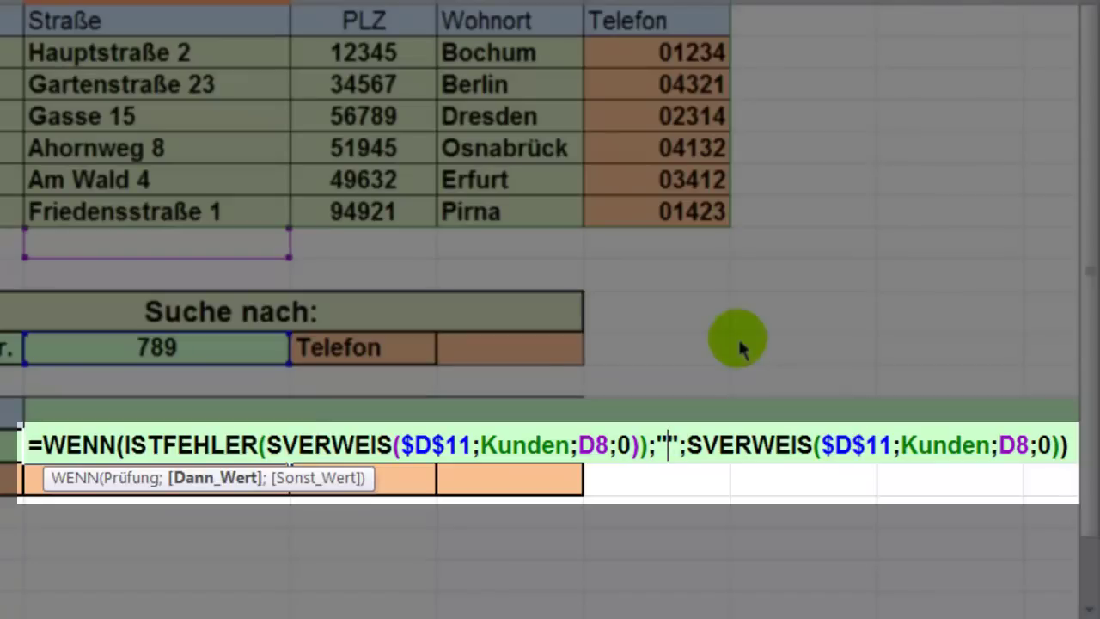
text(Bitte)
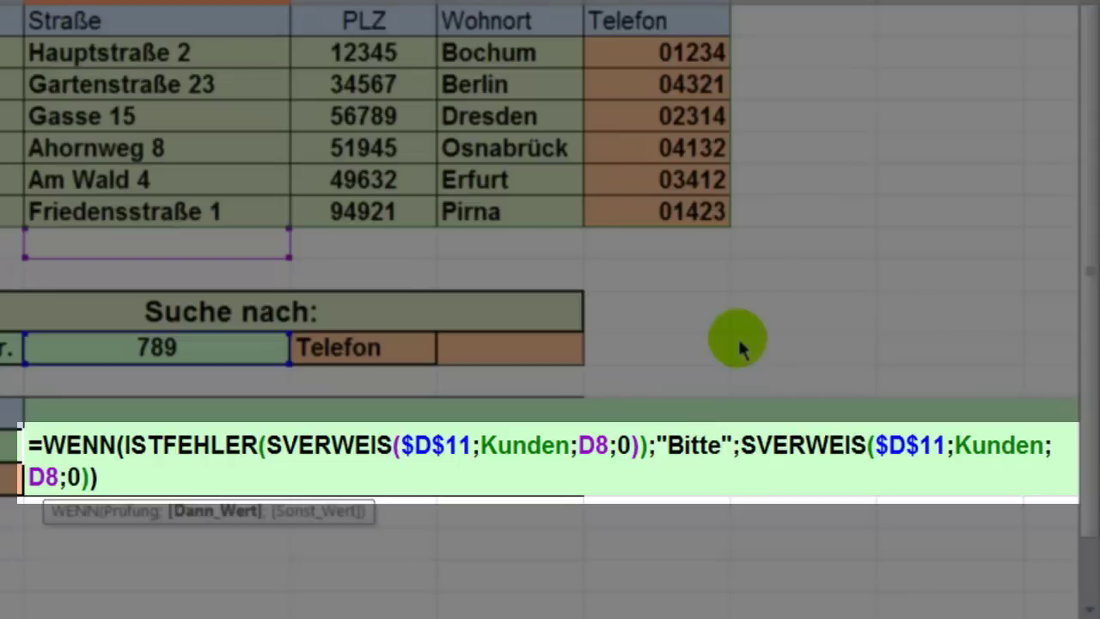
text( korrekte)
text( Kd.-Nr.ei)
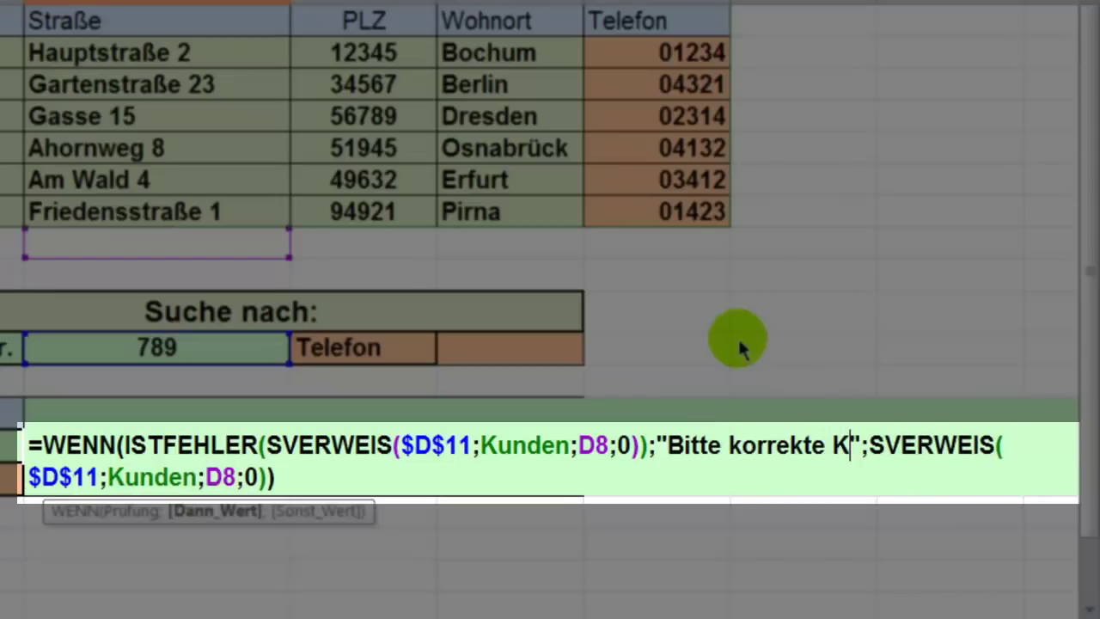
text(ngeben)
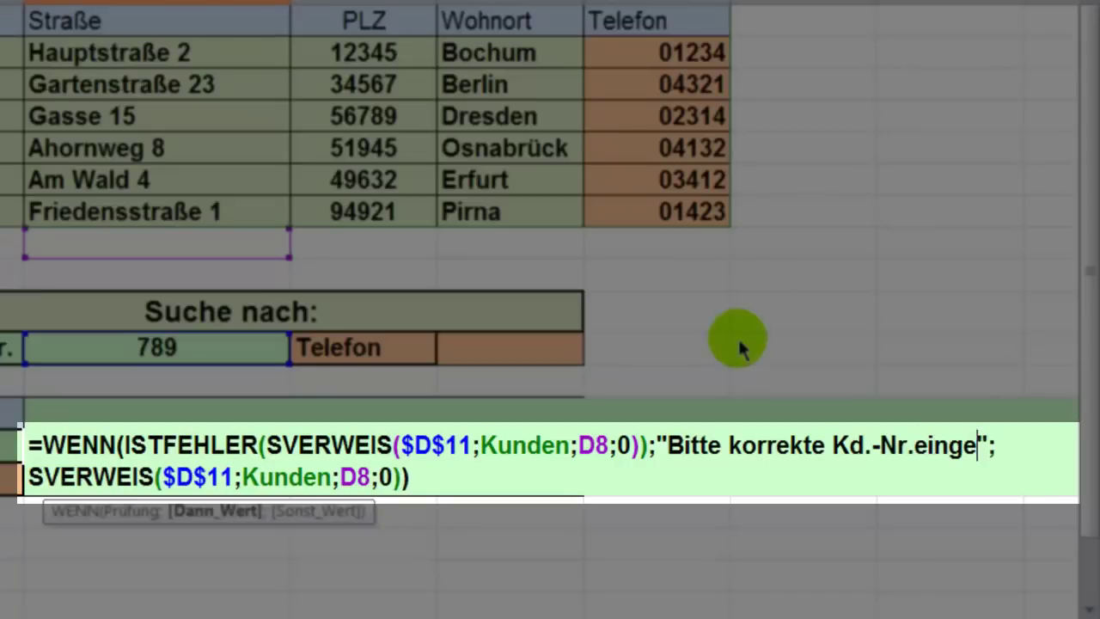
text(!)
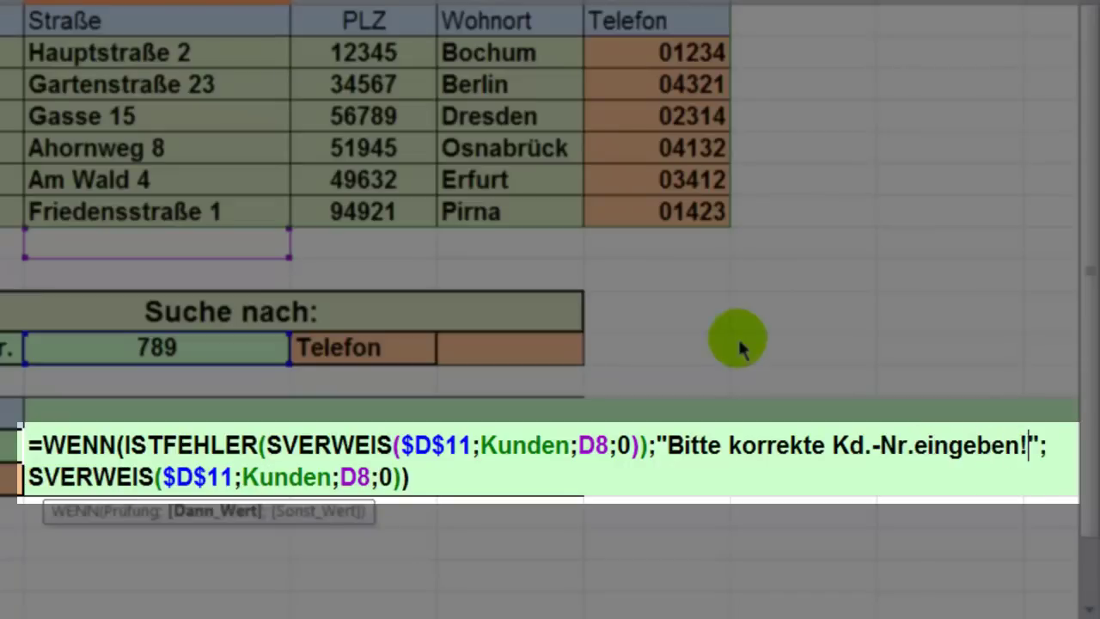
key(Return)
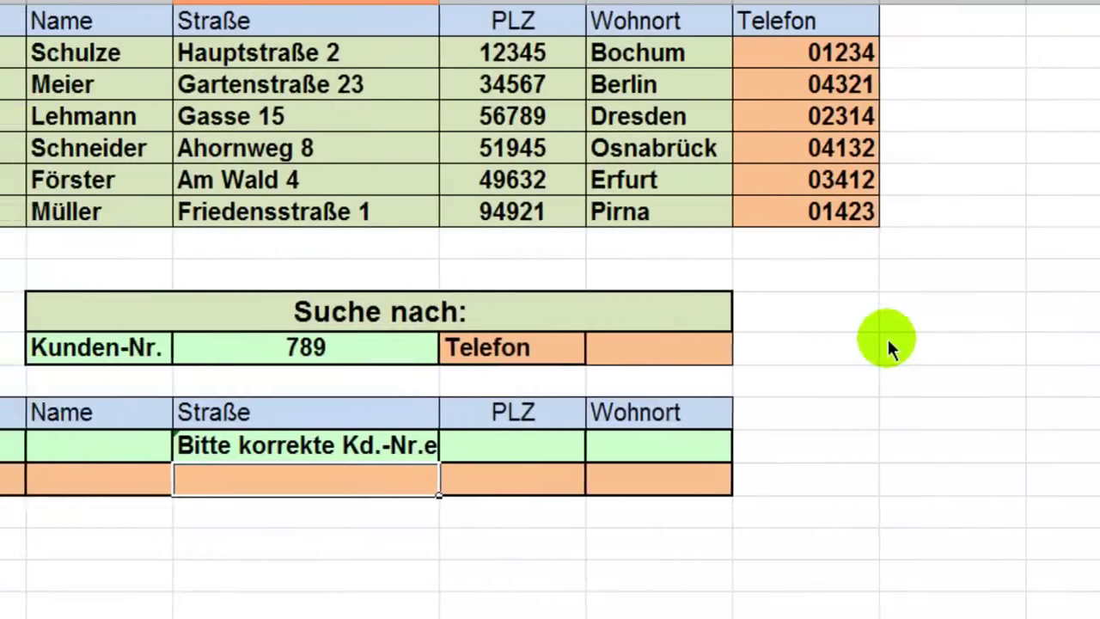
Format the Straße result cell D14 with the text control option An Zellgröße anpassen
click(121, 447)
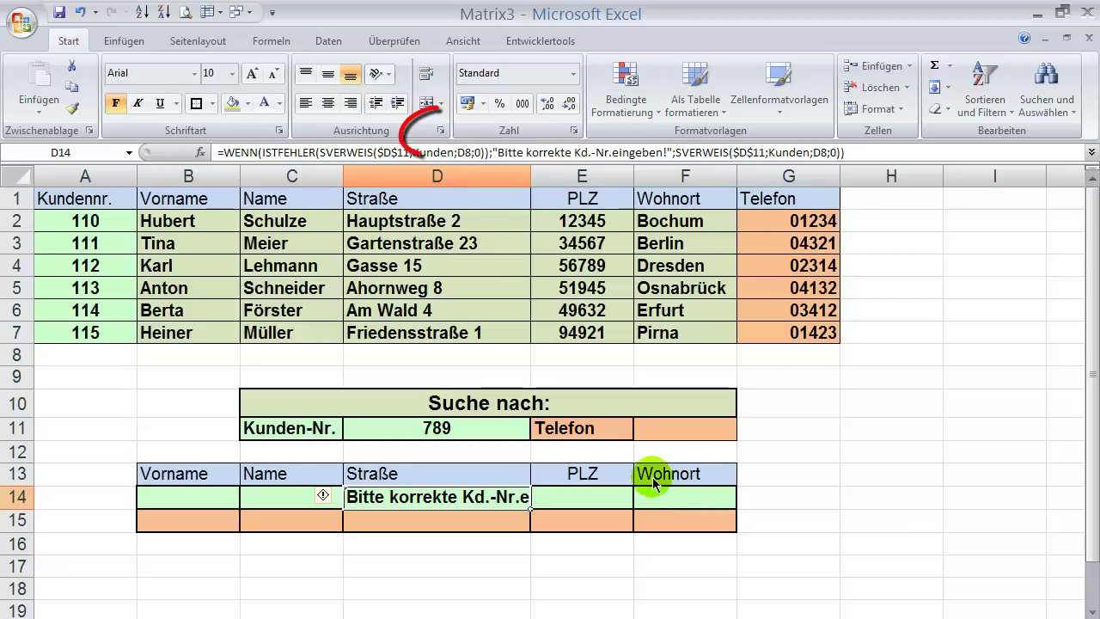
click(440, 134)
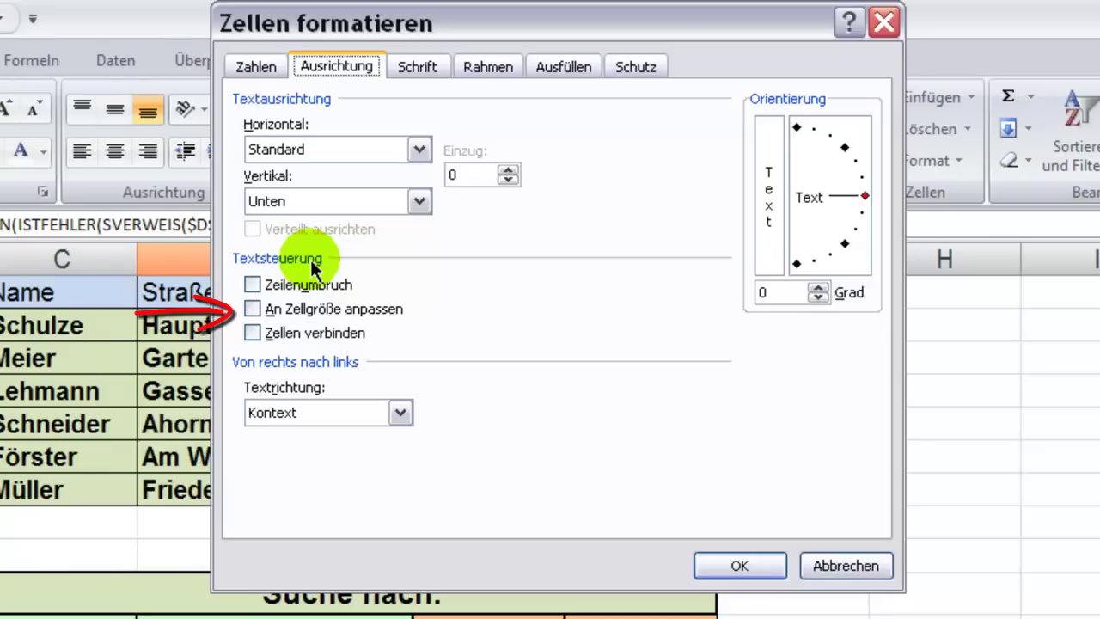
click(252, 308)
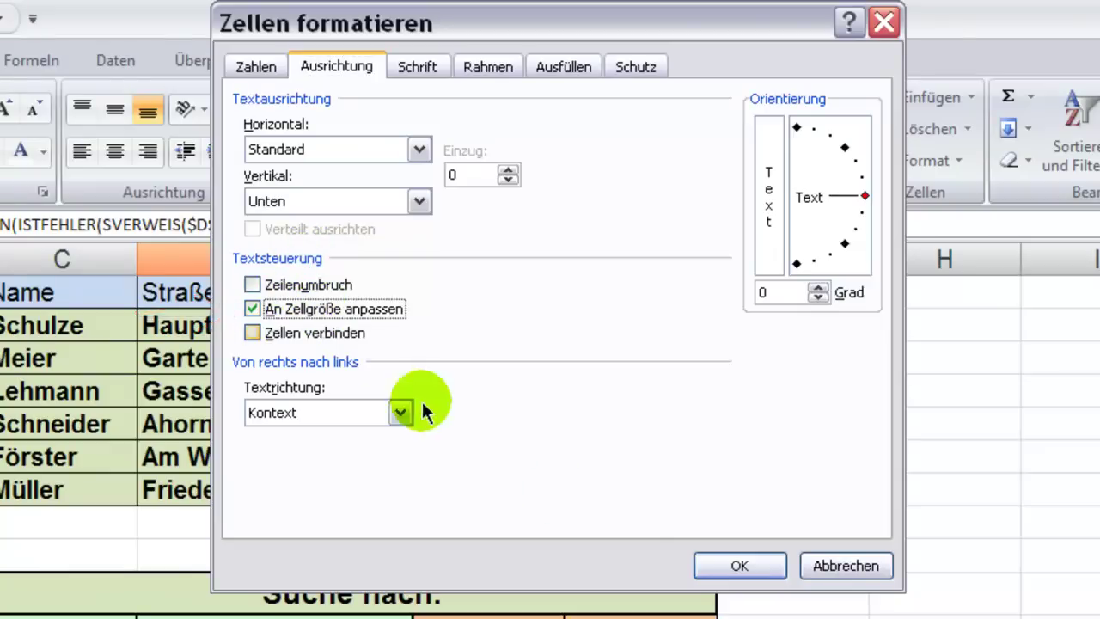
click(710, 564)
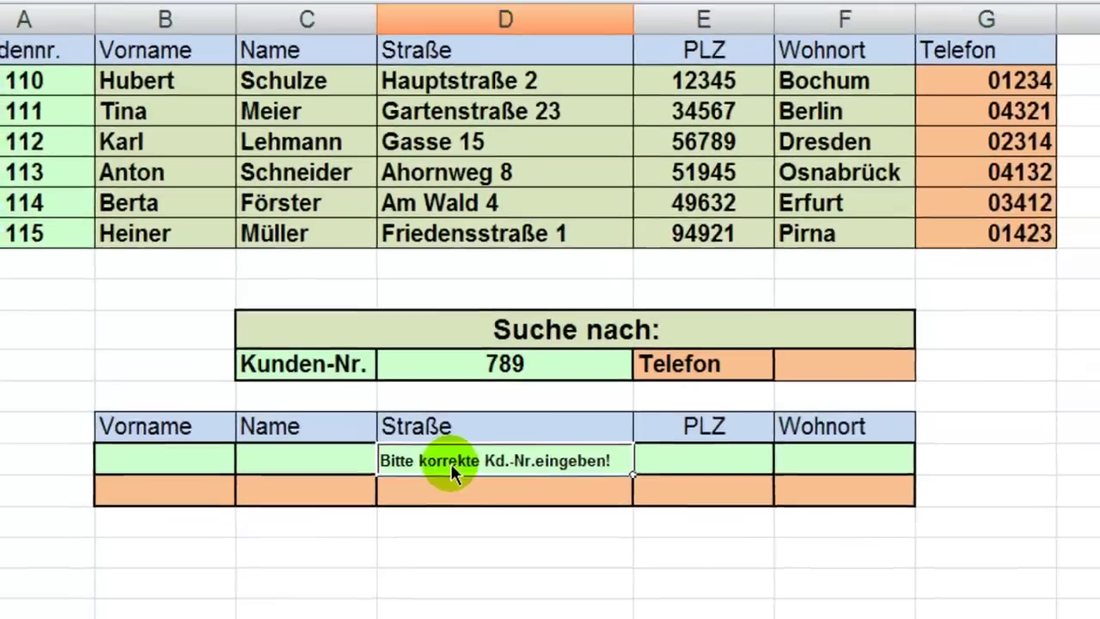
Examine the error text inside the D14 formula and leave the formula as it is
double_click(466, 453)
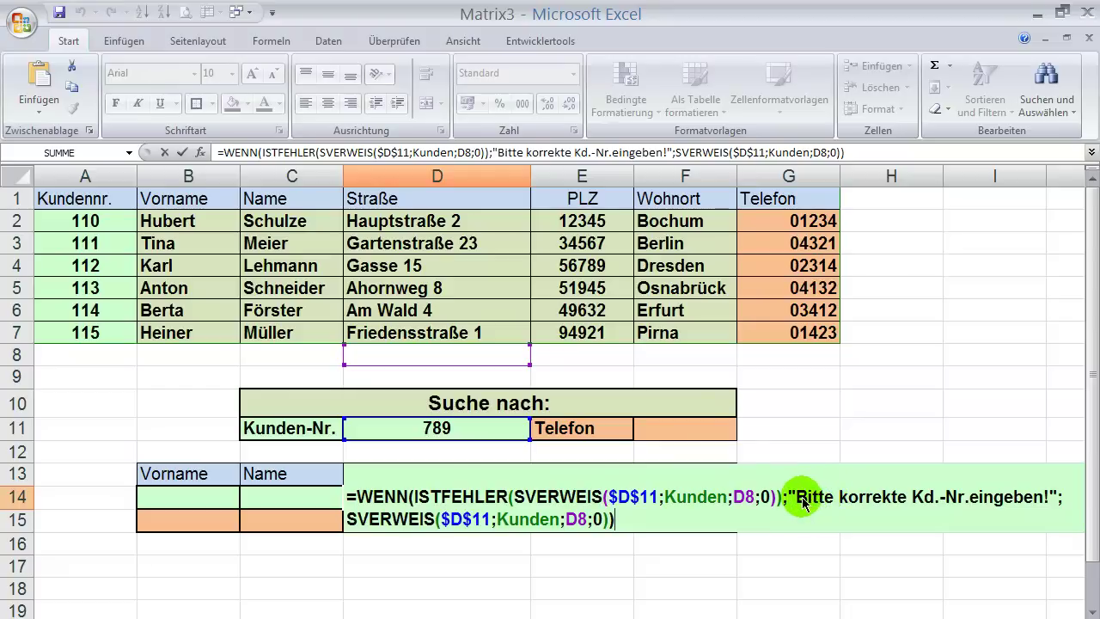
drag(797, 499, 1042, 502)
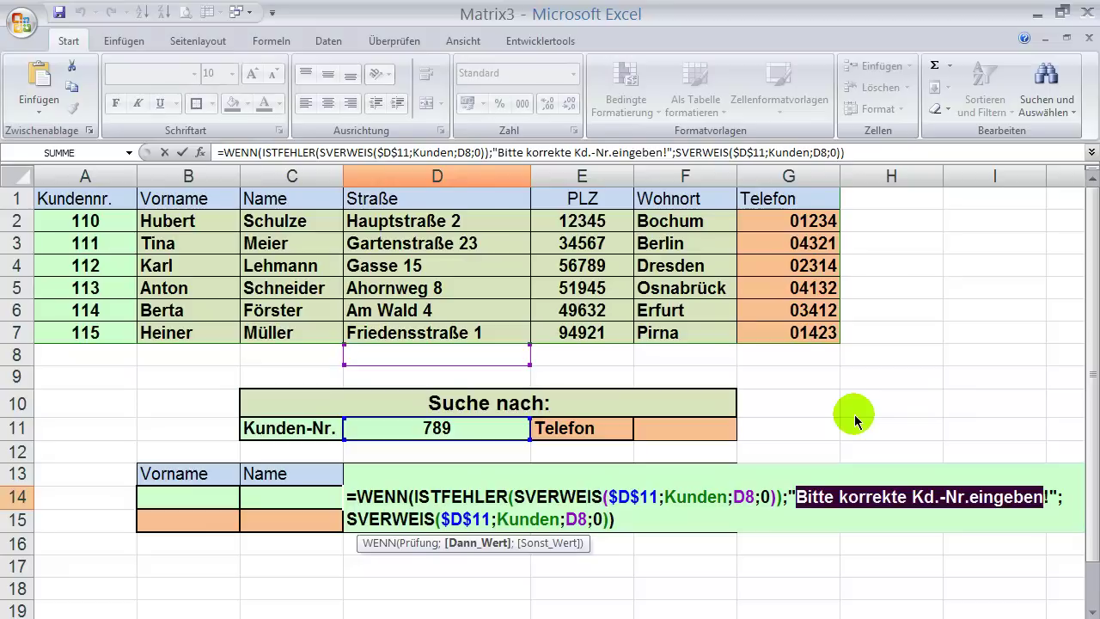
key(Escape)
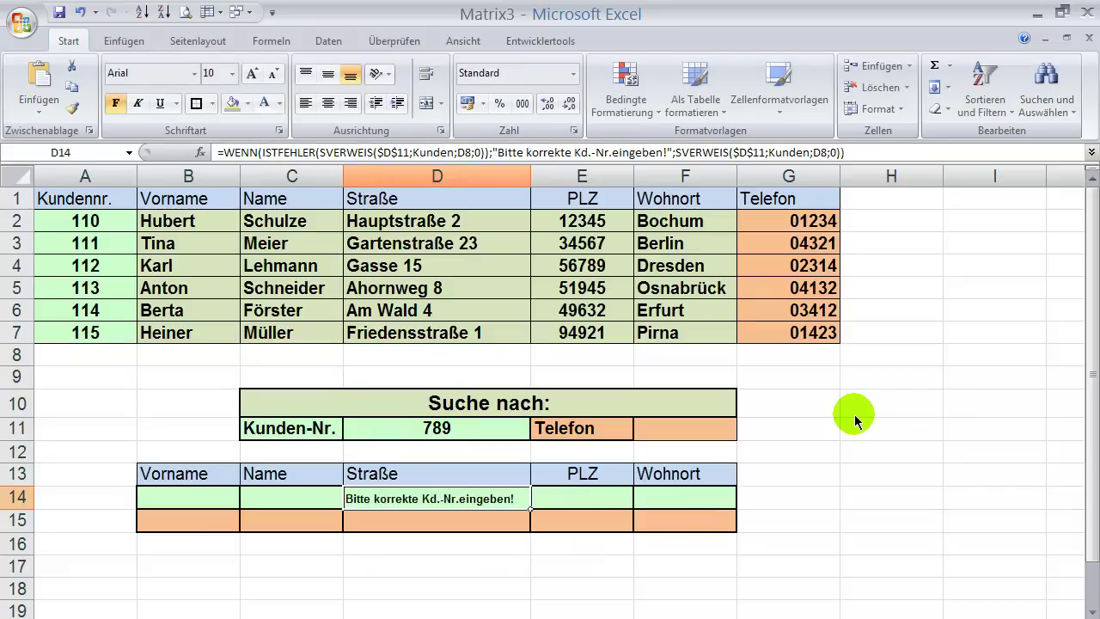
Start a new conditional formatting rule for B14:F14 with the rule type Formel zur Ermittlung der zu formatierenden Zellen verwenden
click(481, 503)
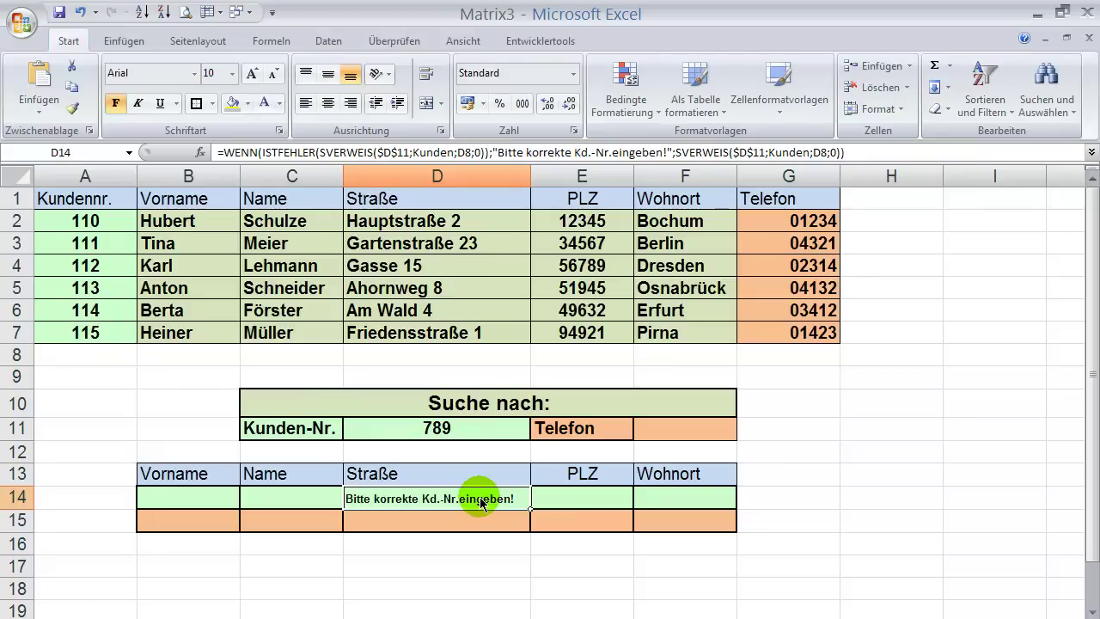
click(193, 498)
drag(230, 509, 677, 507)
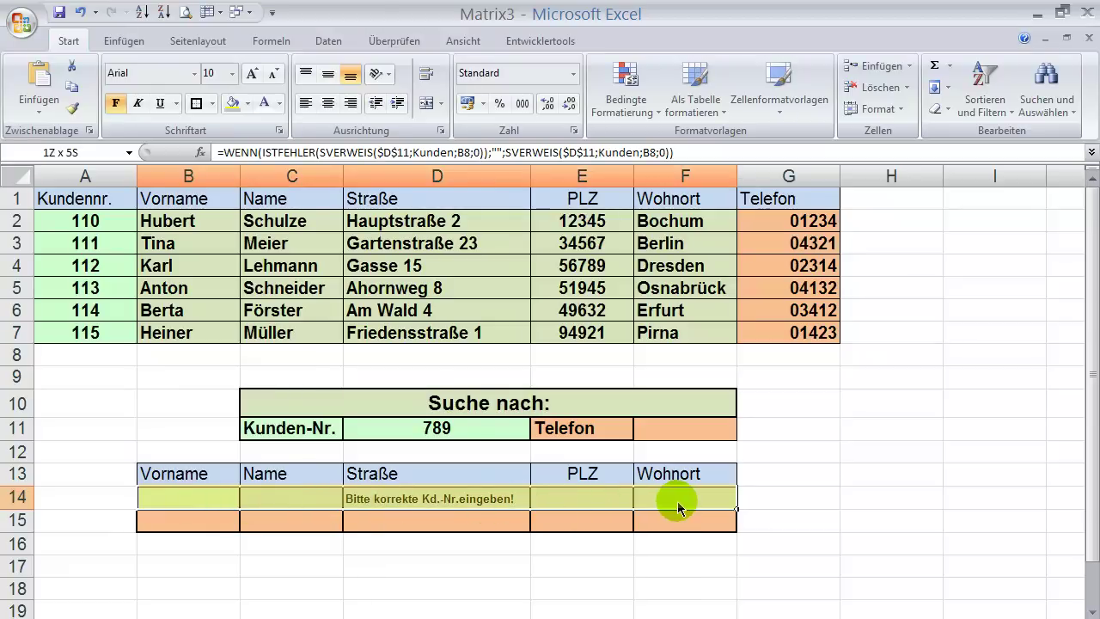
click(629, 97)
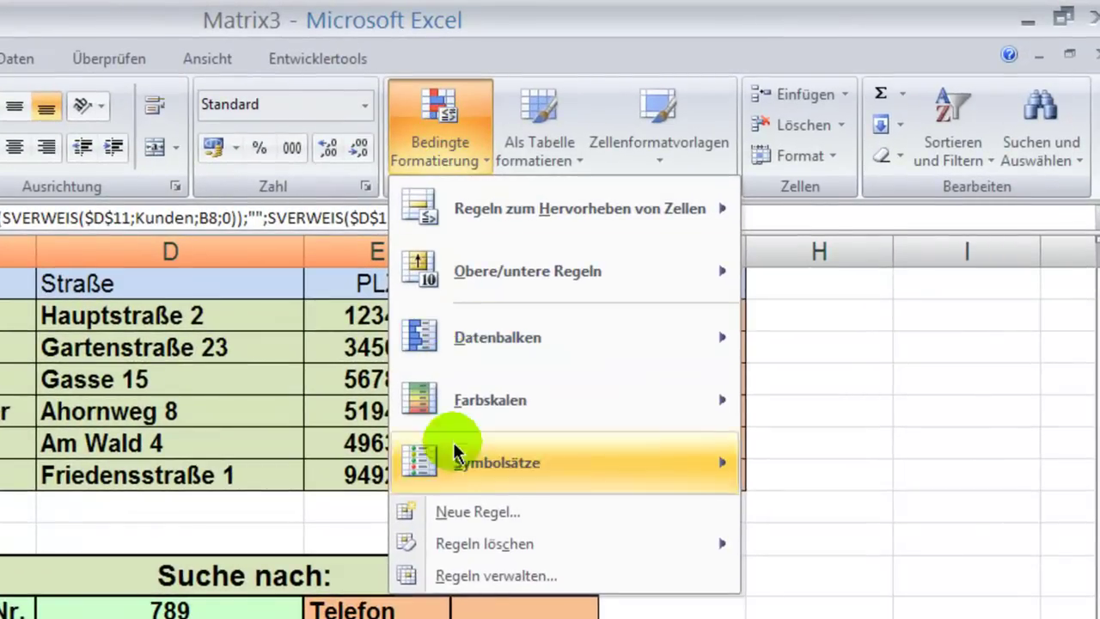
click(454, 516)
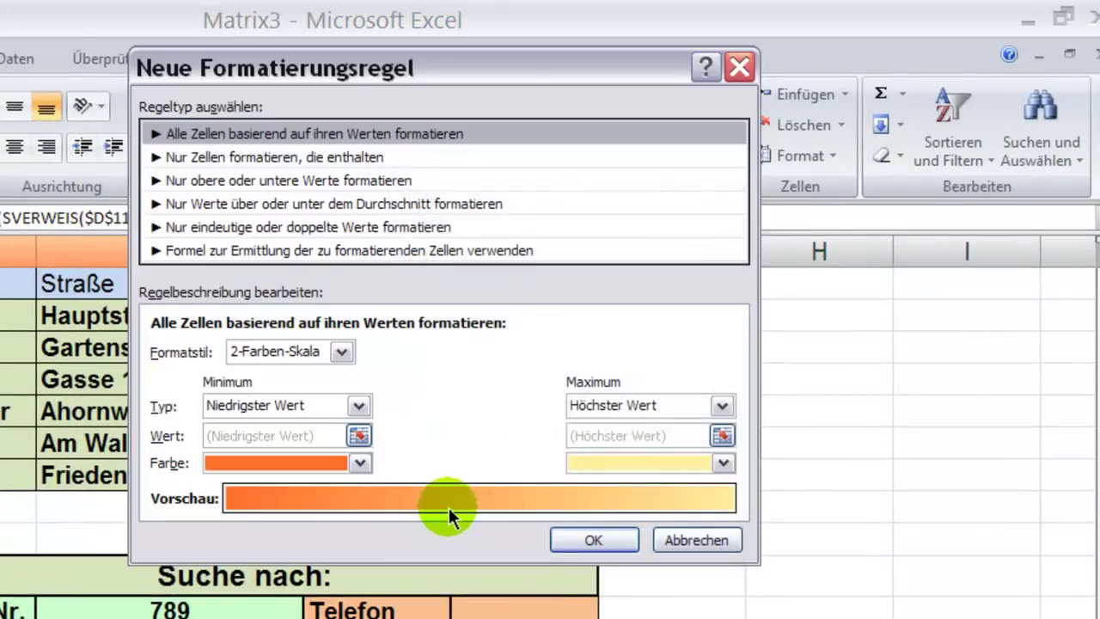
click(368, 258)
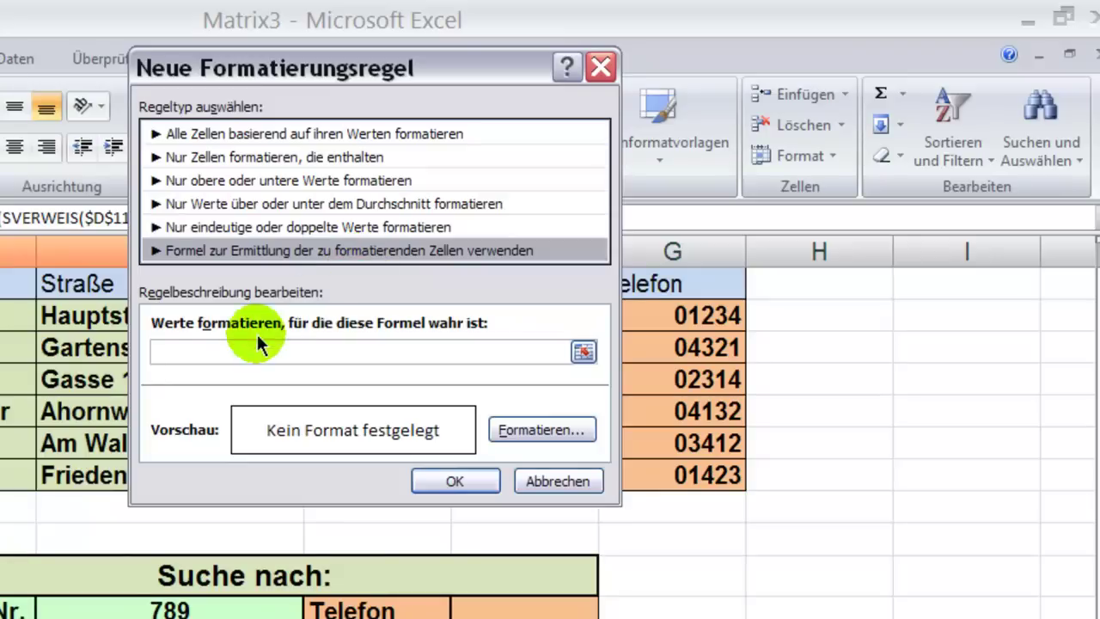
Enter the rule condition =$d14="Bitte korrekte Kd.-Nr.eingeben!" with only the column reference fixed
click(170, 350)
text(=)
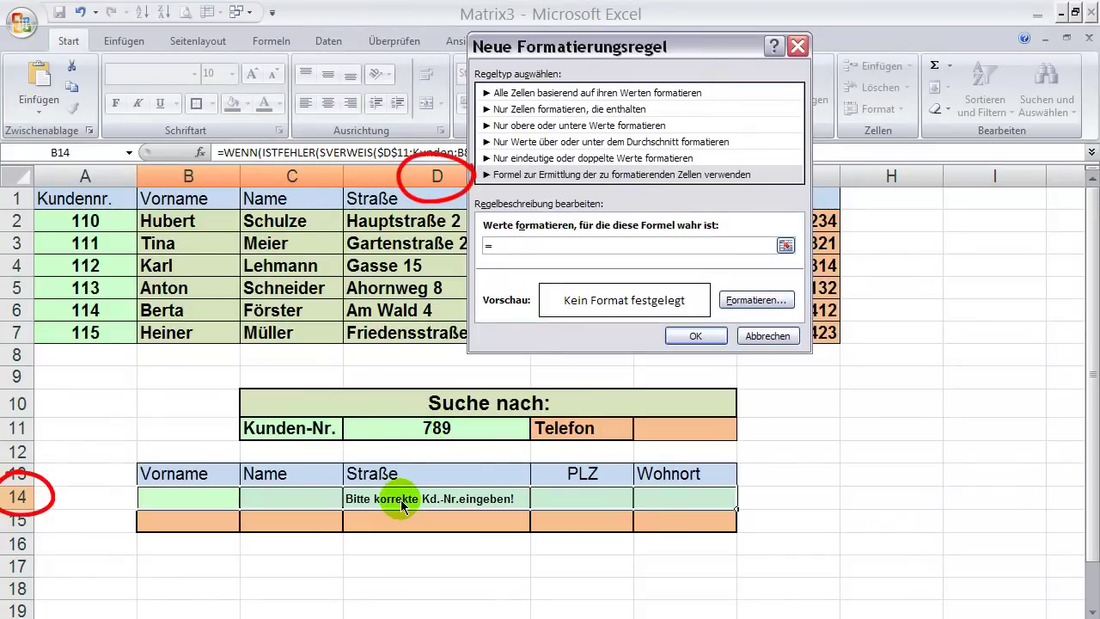
text($)
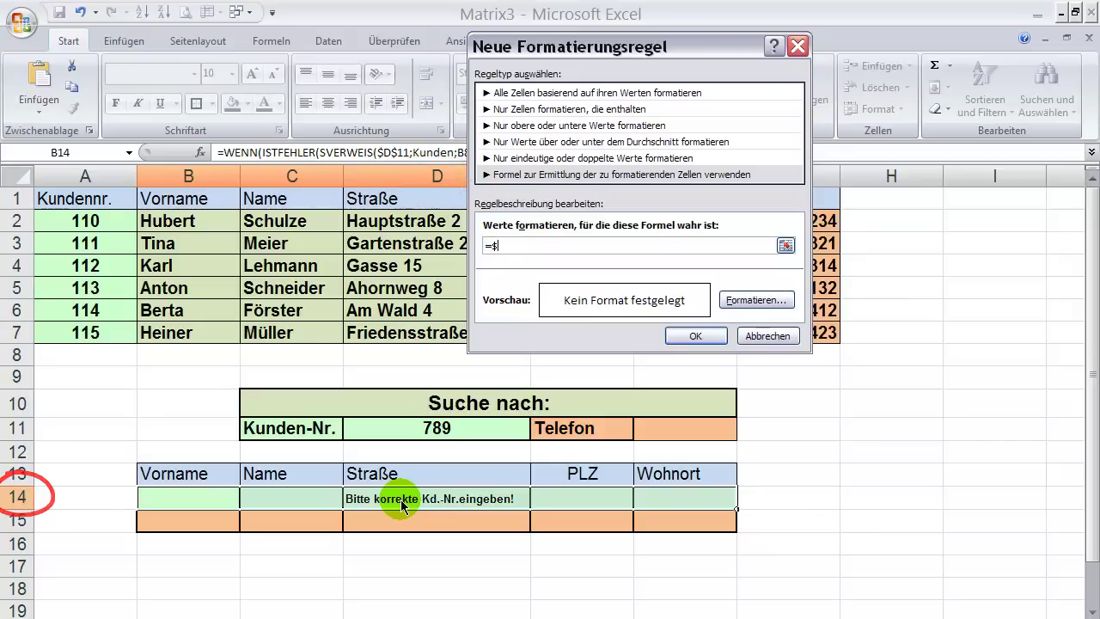
text(d1)
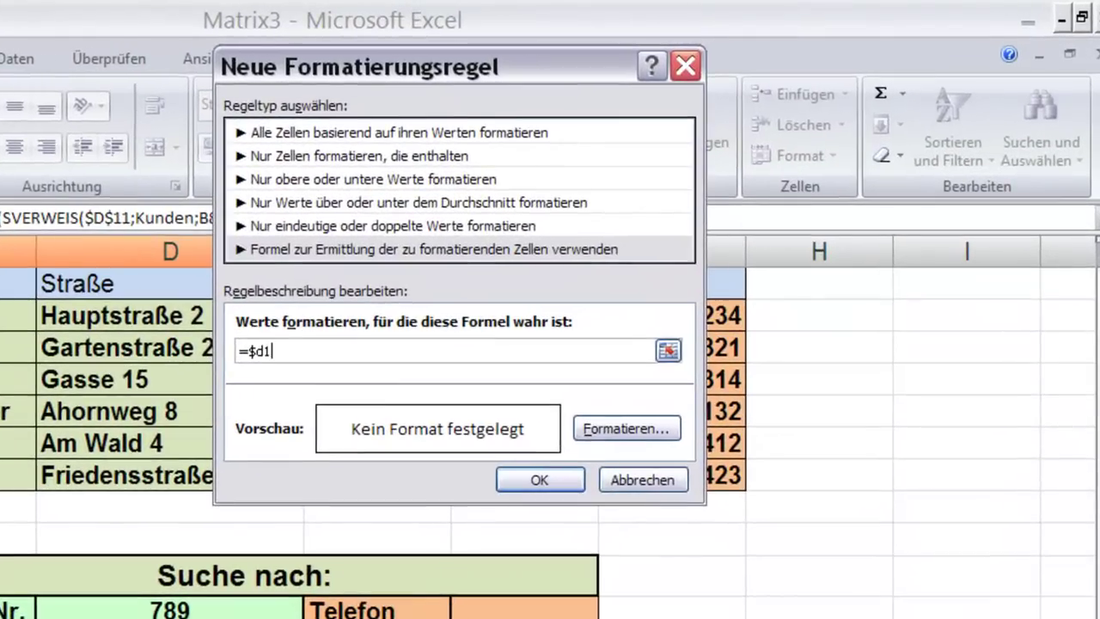
text(4=)
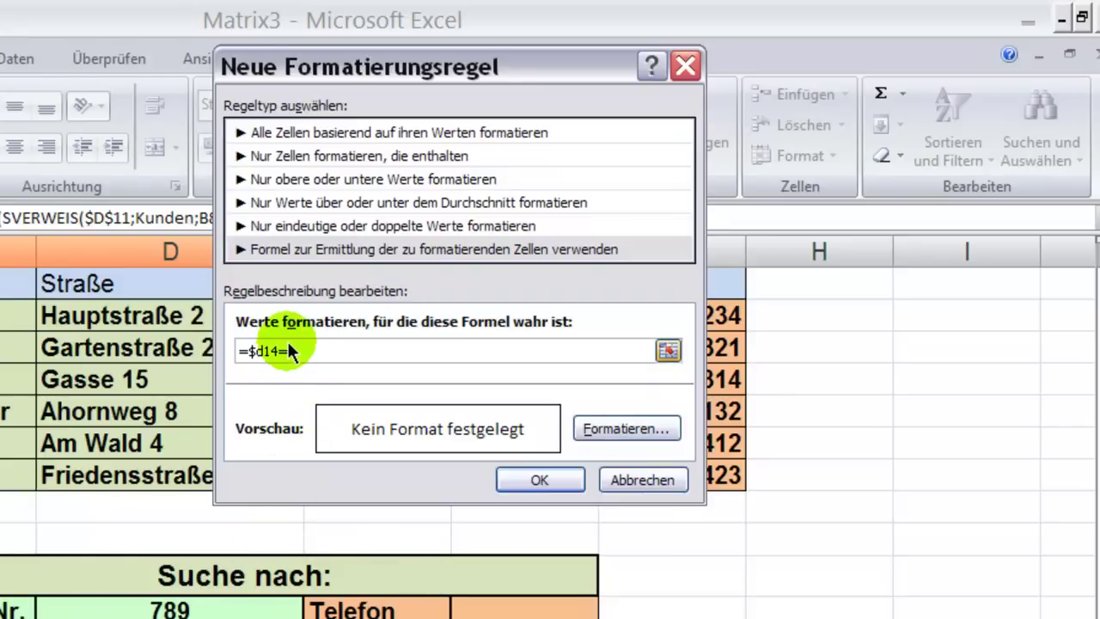
text("Bitte korrekte Kd.-Nr.eingeben!")
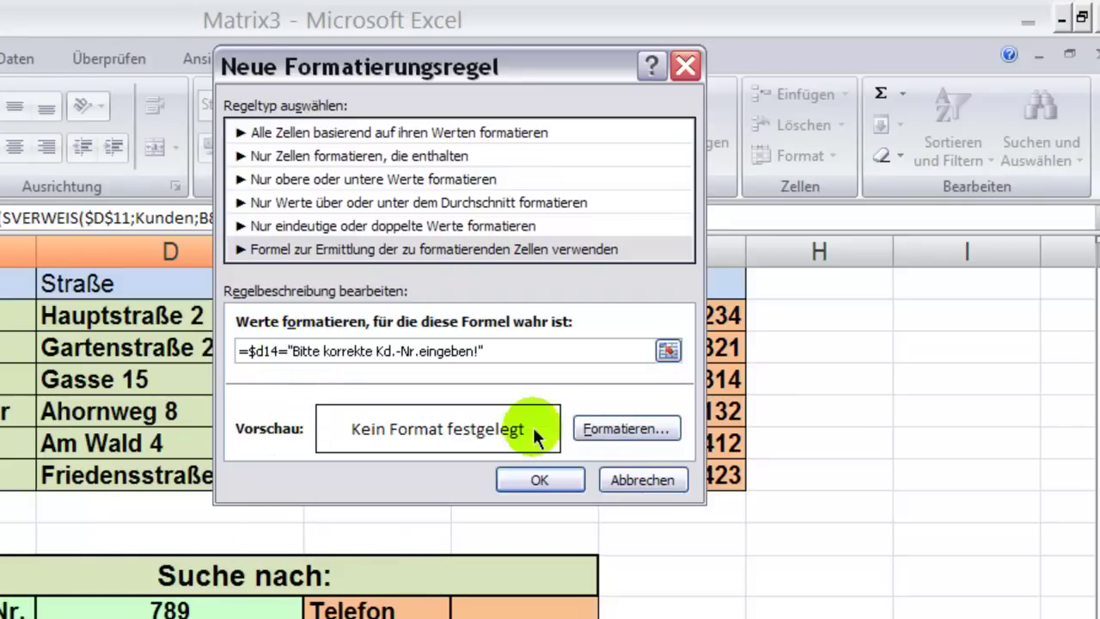
Set the rule's font format to Fett Kursiv in the standard colour red
click(626, 429)
click(222, 66)
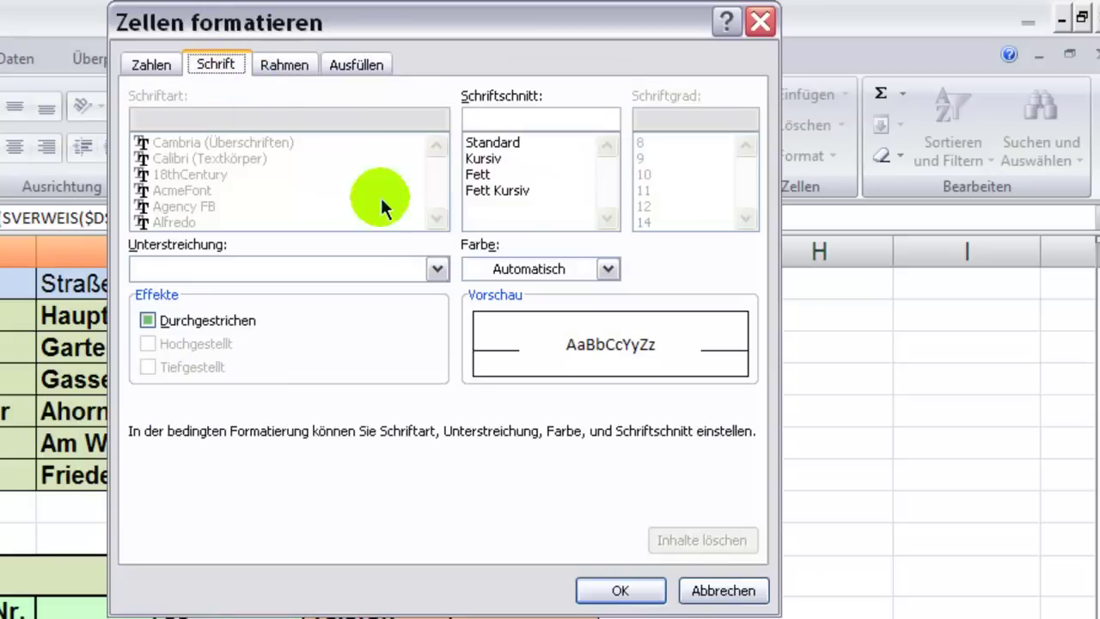
click(504, 189)
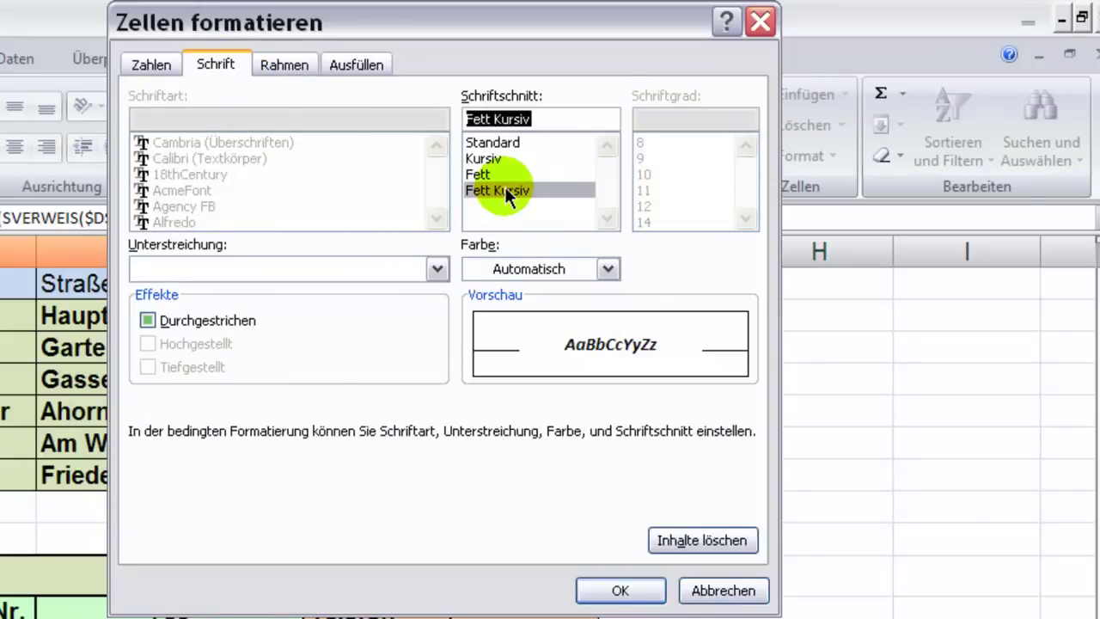
click(504, 190)
click(608, 268)
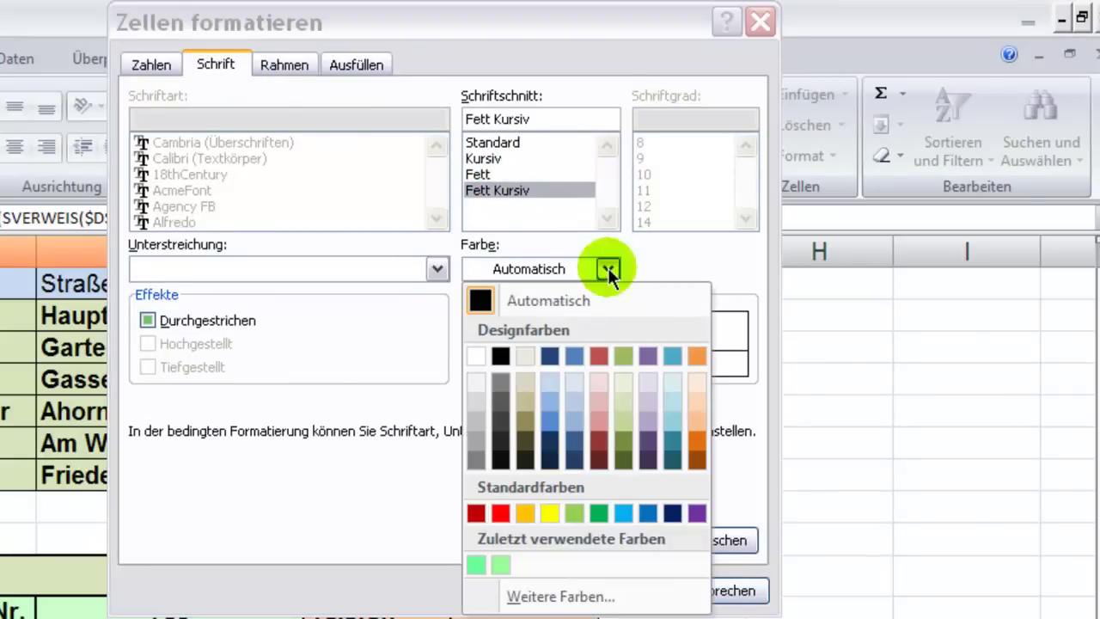
click(495, 512)
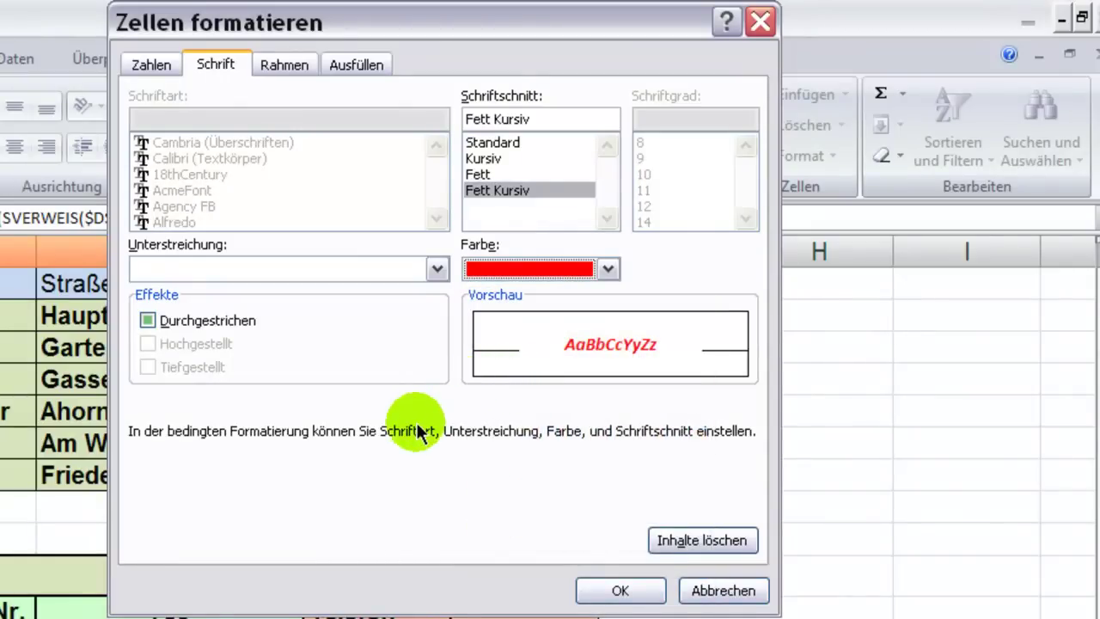
Give the rule a yellow background fill and apply it to the result row B14:F14
click(349, 67)
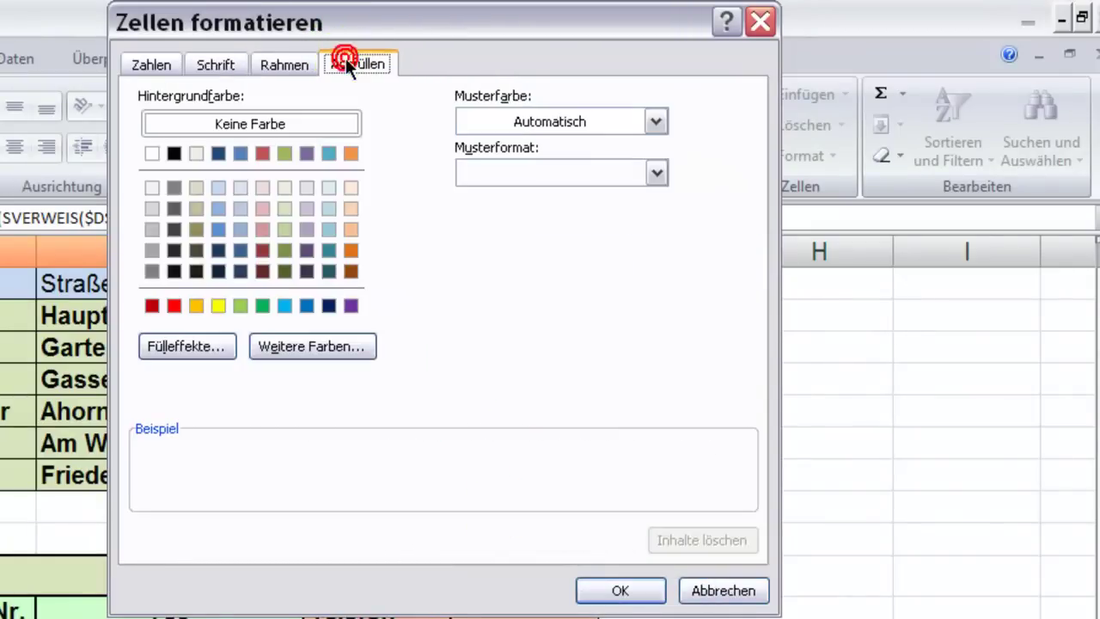
click(219, 306)
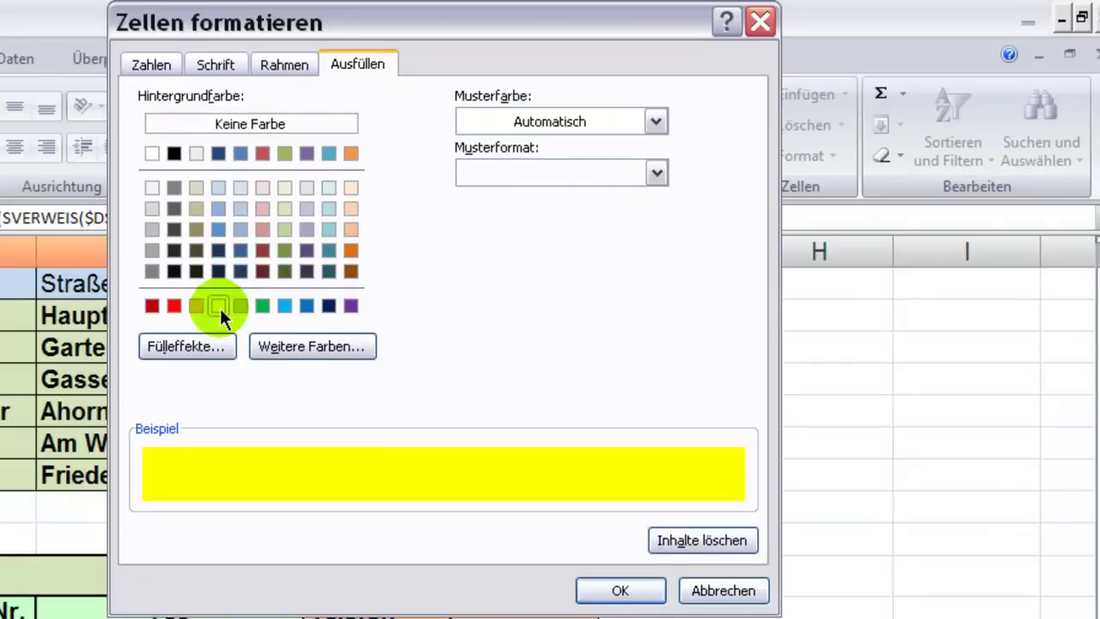
click(626, 589)
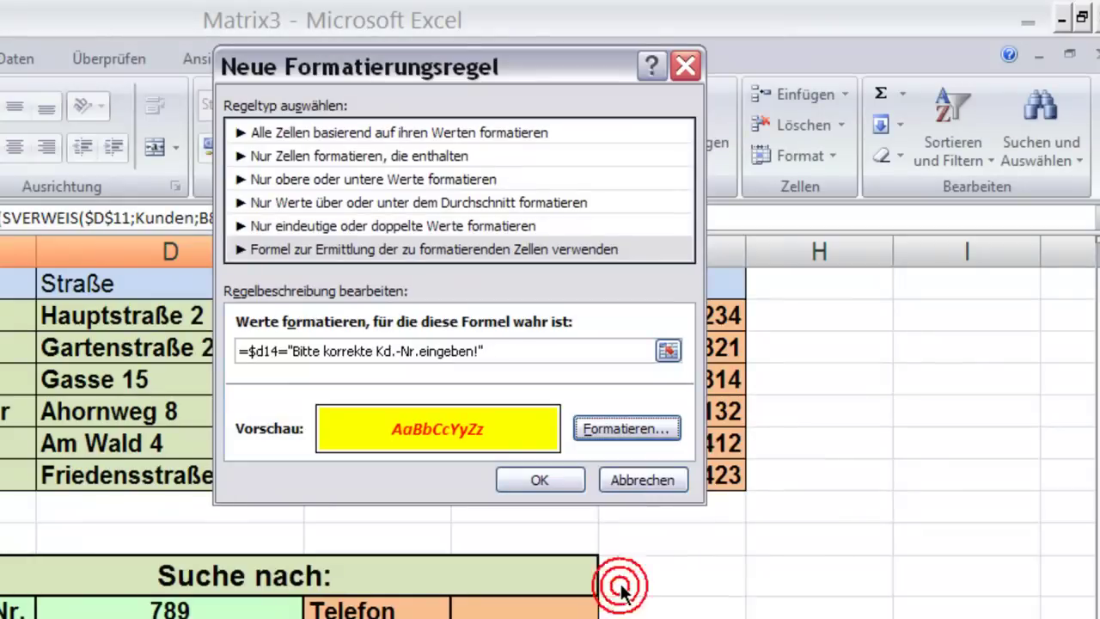
click(541, 481)
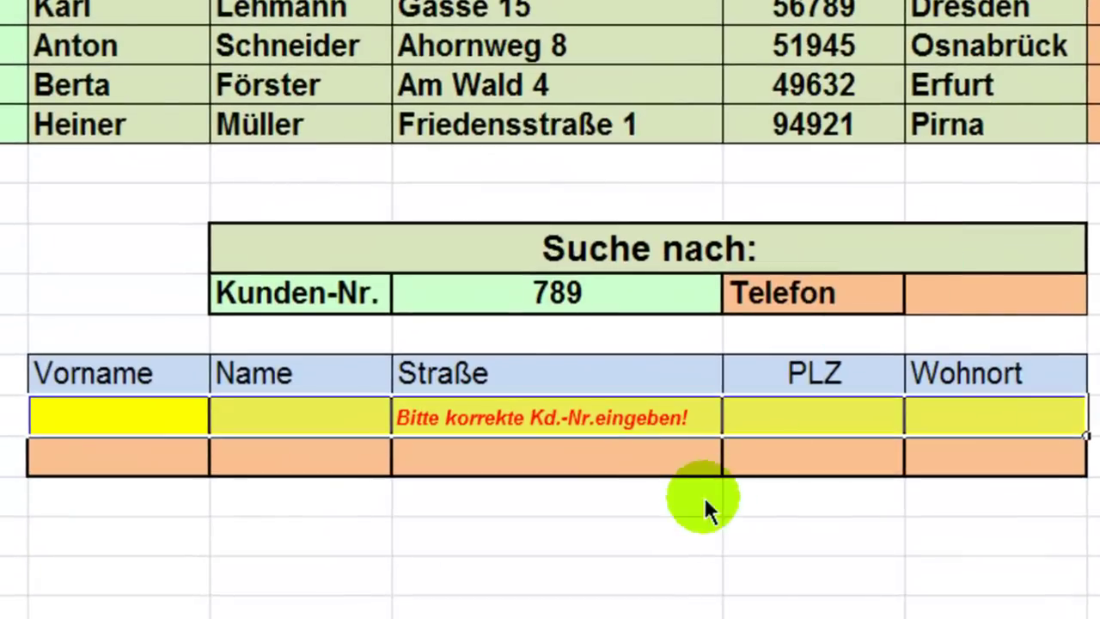
click(551, 531)
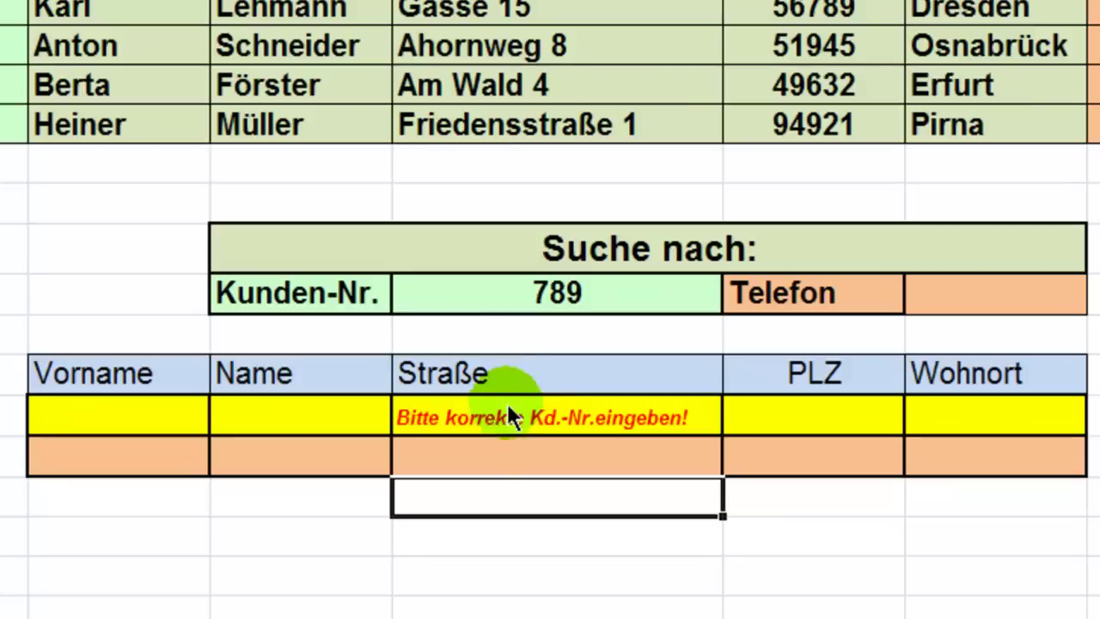
Replace the search value in D11 with a valid customer number from the customer table
click(516, 295)
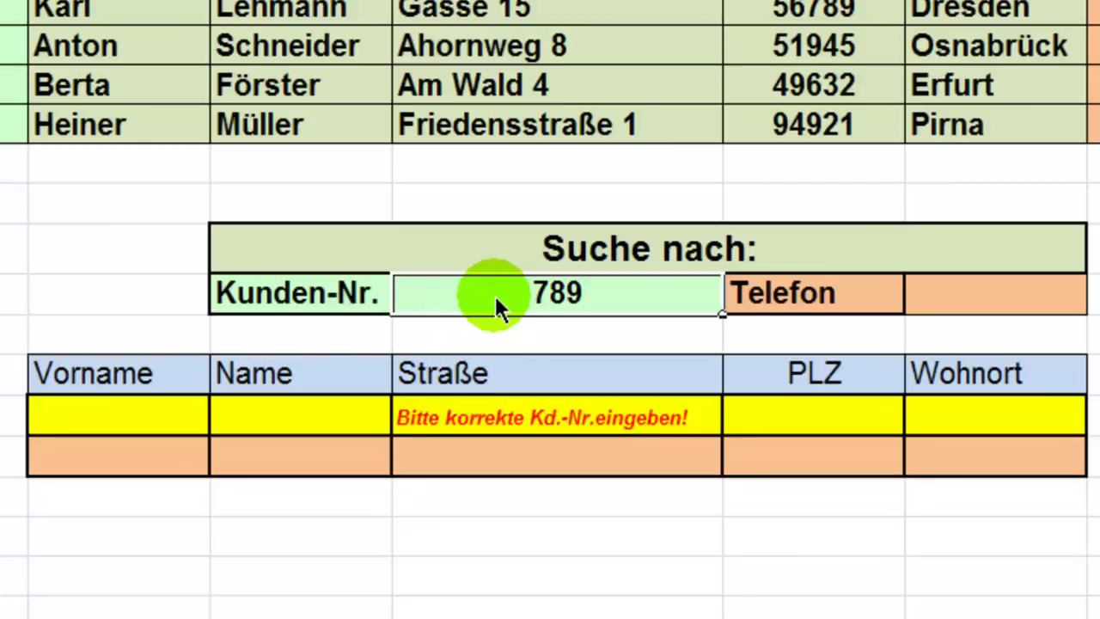
text(110)
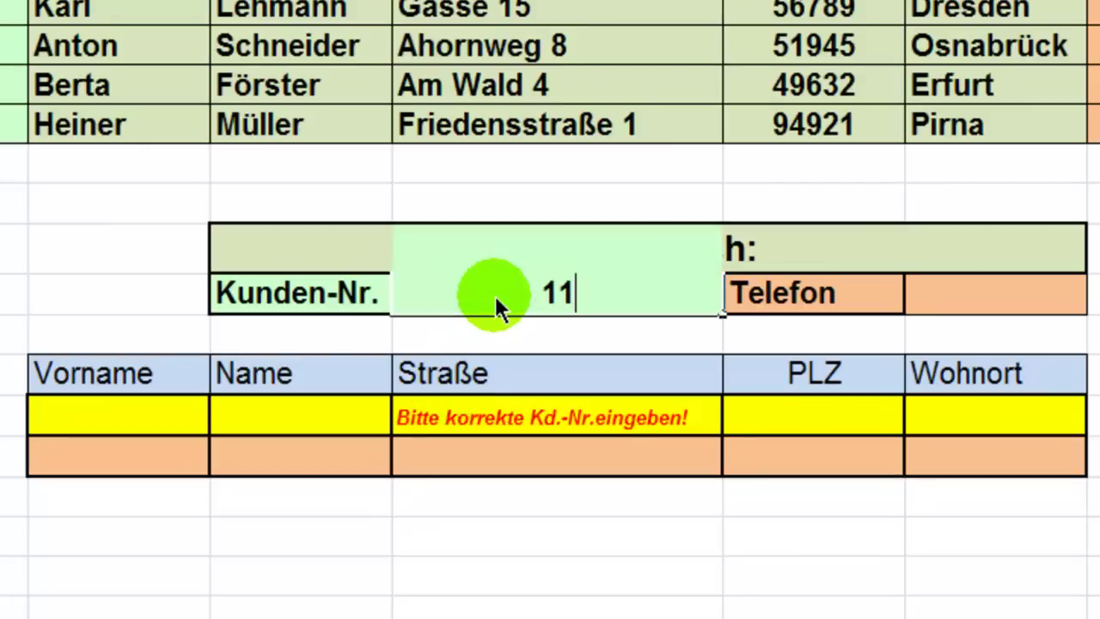